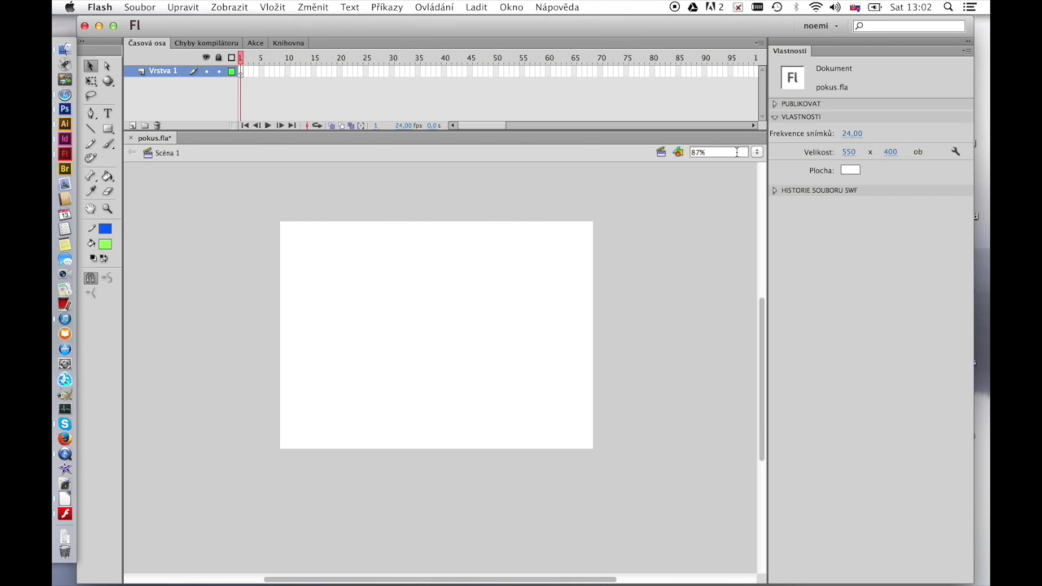
Show the stage at 100% and set the Rectangle tool to a 36,05 stroke with the Čárkovaná style.
{"action": "key", "text": "super+1"}
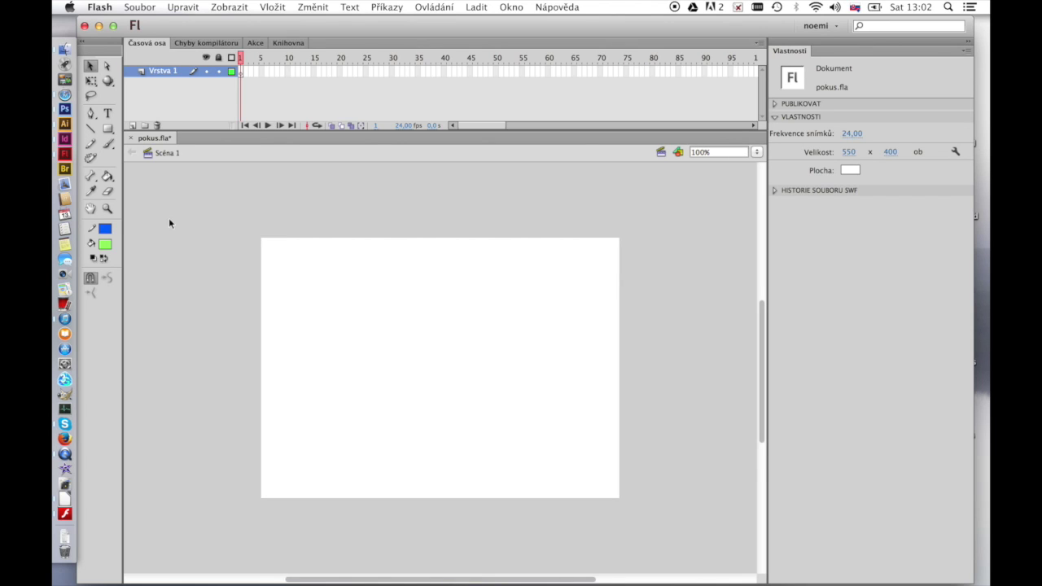
{"action": "left_click", "coordinate": [108, 129]}
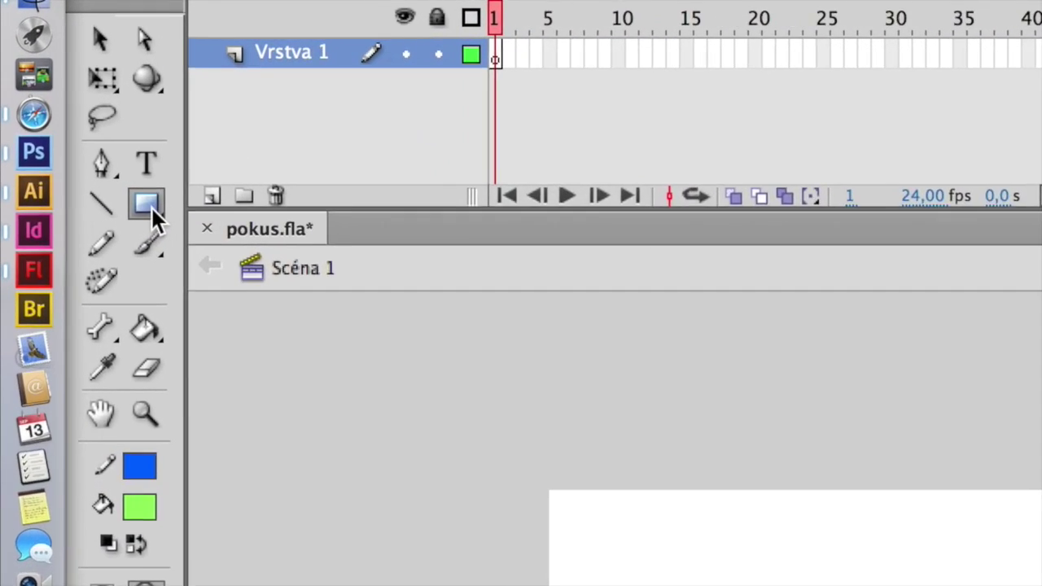
{"action": "left_click", "coordinate": [147, 202]}
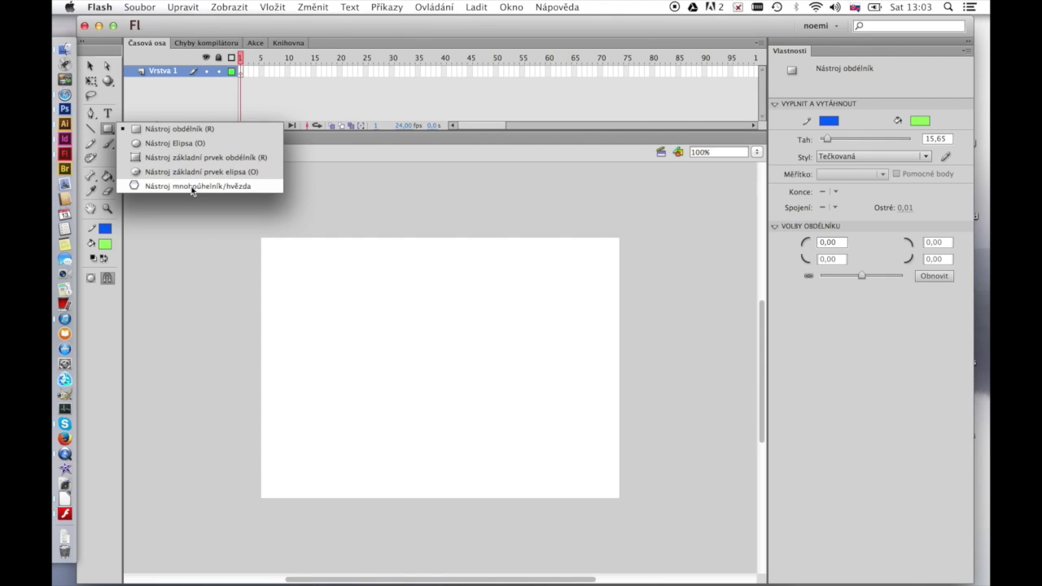
{"action": "left_click", "coordinate": [198, 133]}
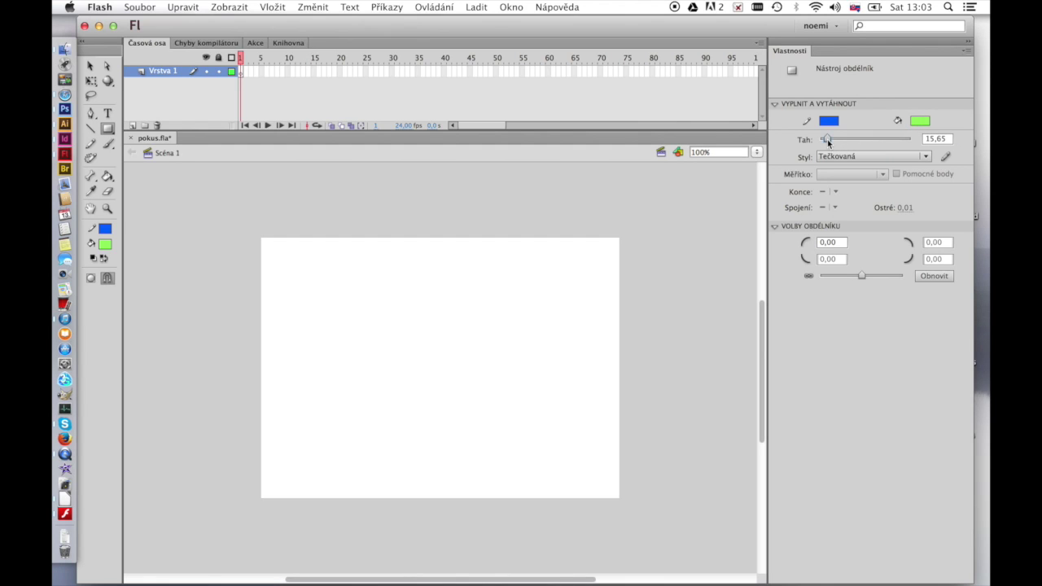
{"action": "left_click_drag", "start_coordinate": [828, 139], "coordinate": [837, 139]}
{"action": "left_click", "coordinate": [926, 158]}
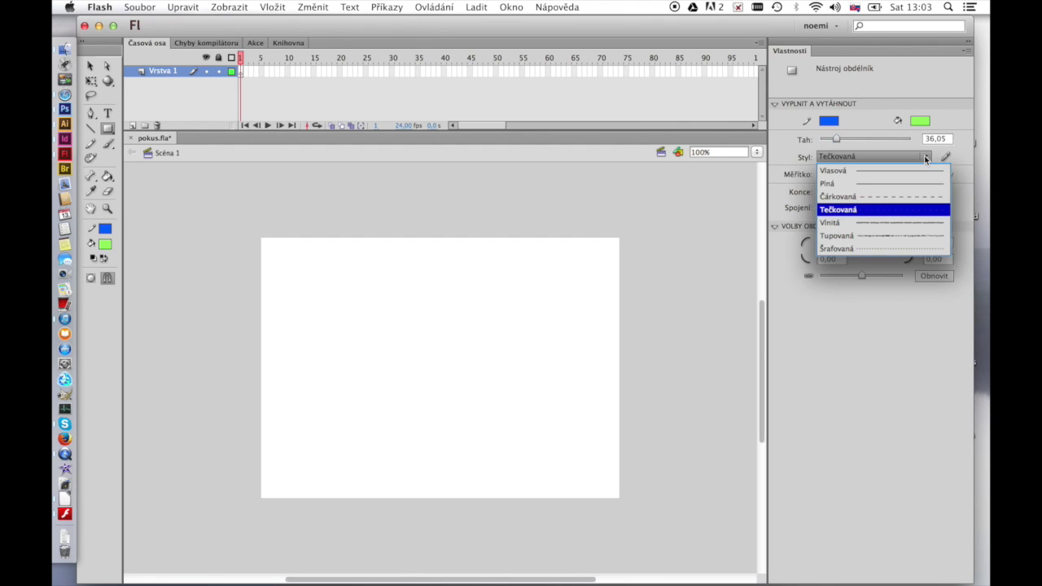
{"action": "left_click", "coordinate": [870, 197]}
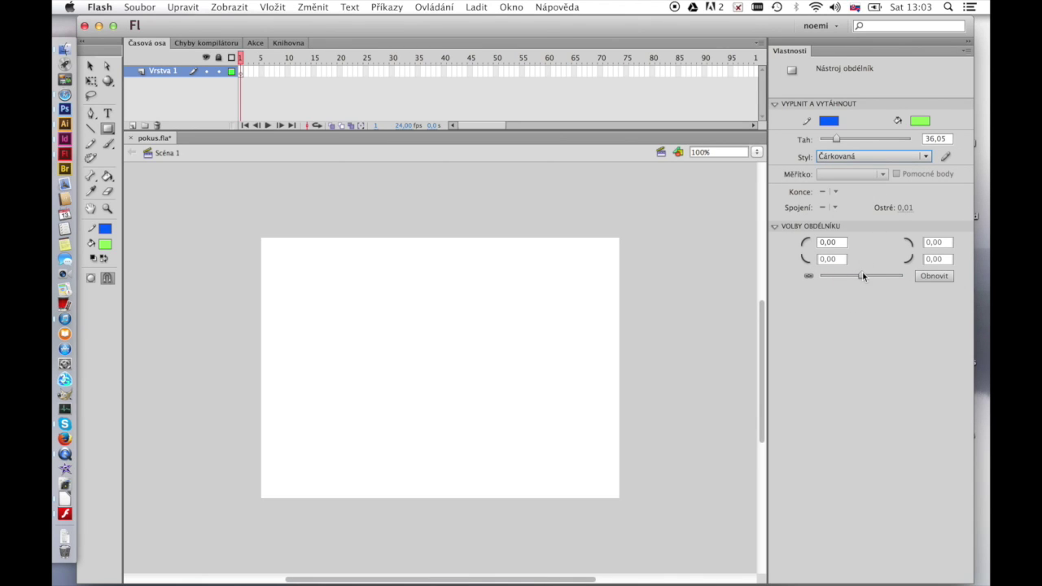
Draw three separate rectangles on the stage with corner radii of 0, -64 and 86.
{"action": "mouse_move", "coordinate": [862, 277]}
{"action": "left_mouse_down"}
{"action": "mouse_move", "coordinate": [824, 276]}
{"action": "mouse_move", "coordinate": [862, 275]}
{"action": "left_mouse_up"}
{"action": "left_click_drag", "start_coordinate": [271, 250], "coordinate": [384, 341]}
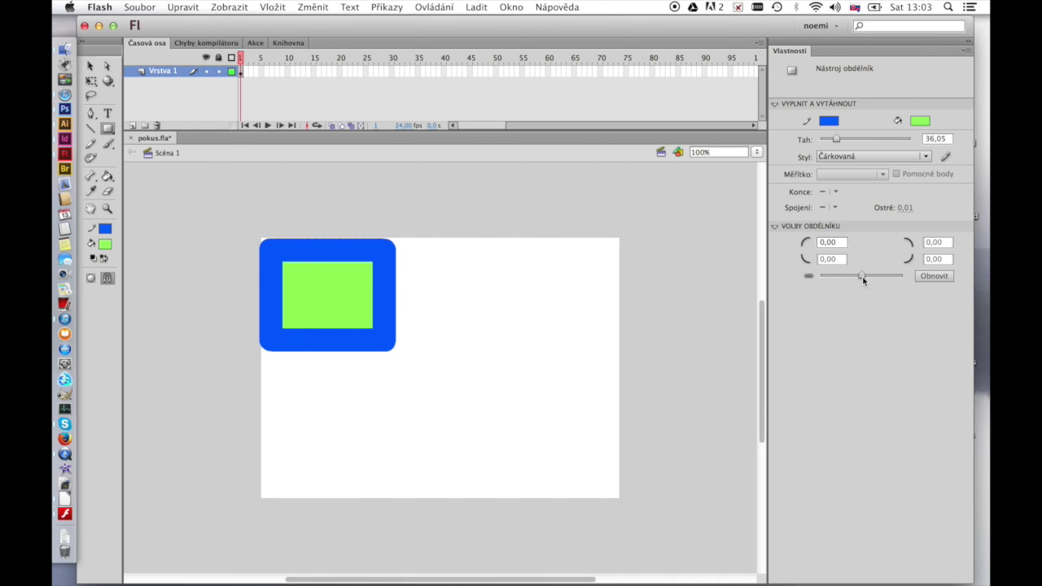
{"action": "left_click_drag", "start_coordinate": [860, 276], "coordinate": [834, 281]}
{"action": "left_click_drag", "start_coordinate": [441, 248], "coordinate": [576, 348]}
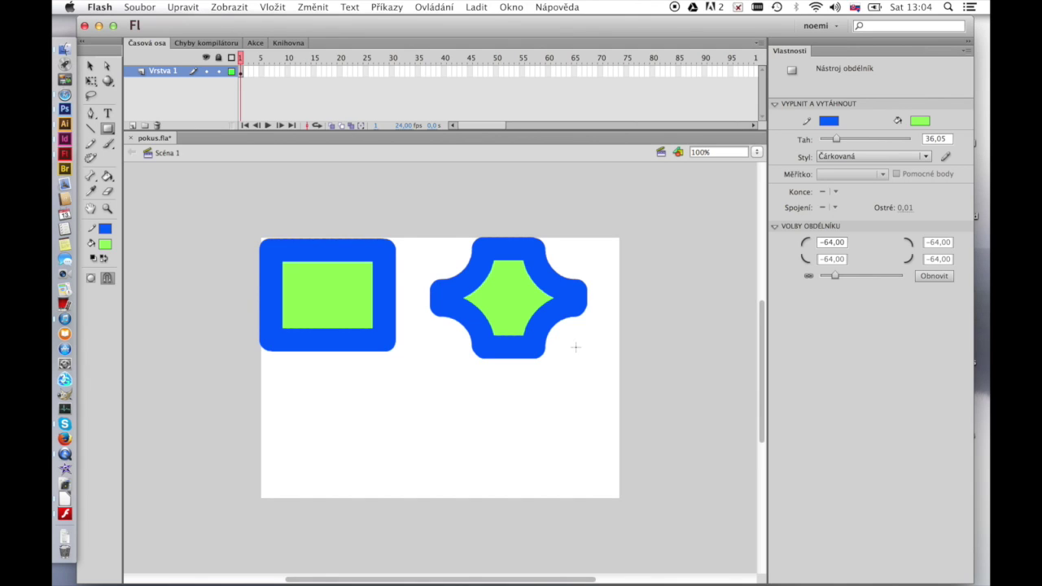
{"action": "left_click_drag", "start_coordinate": [837, 276], "coordinate": [897, 282]}
{"action": "left_click_drag", "start_coordinate": [286, 390], "coordinate": [422, 495]}
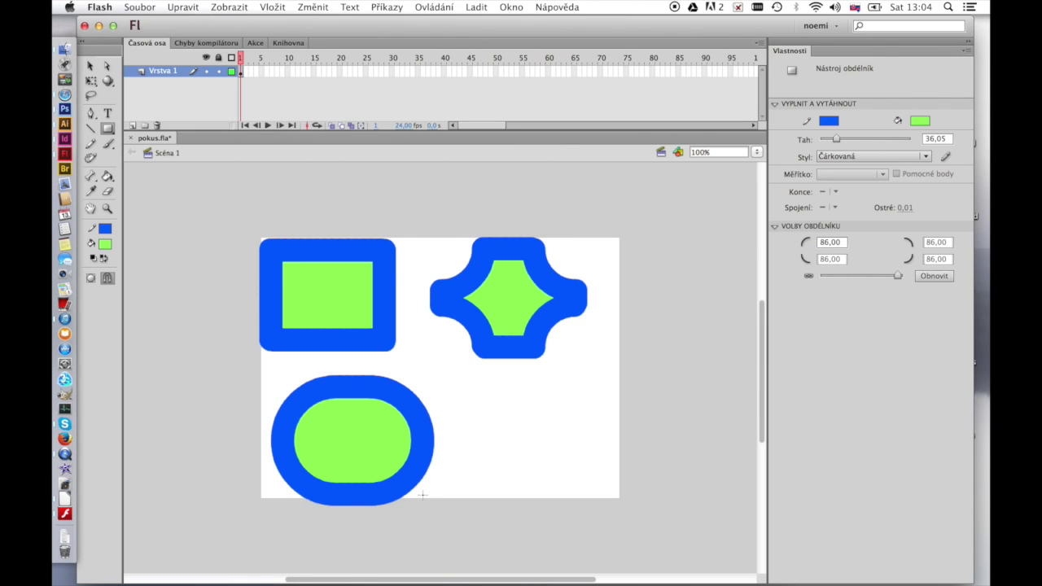
Change the upper-left rectangle to a turquoise stroke, purple fill and 16,50 stroke thickness.
{"action": "left_click", "coordinate": [90, 66]}
{"action": "left_click_drag", "start_coordinate": [224, 217], "coordinate": [411, 363]}
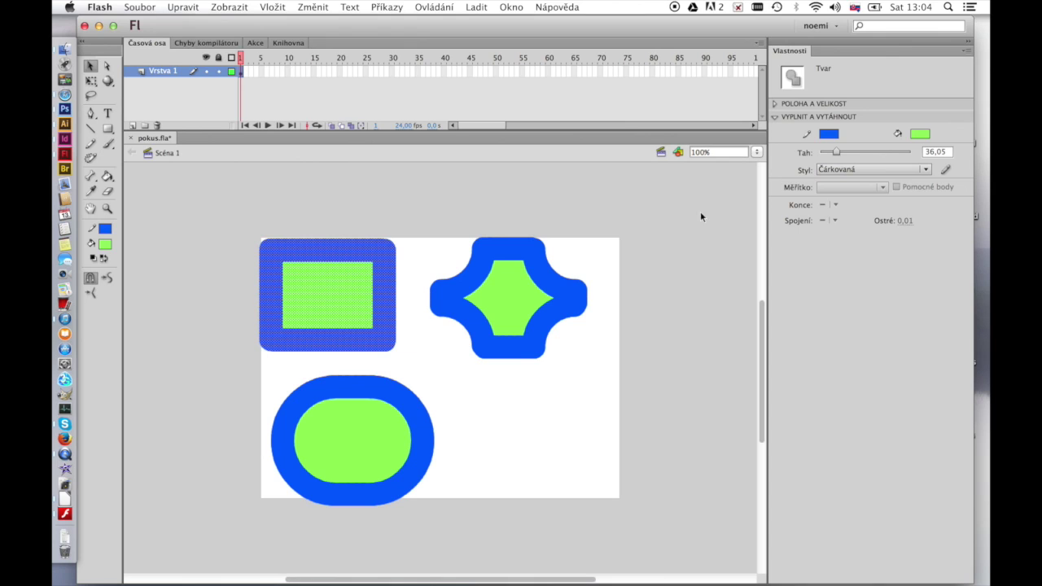
{"action": "left_click", "coordinate": [825, 134]}
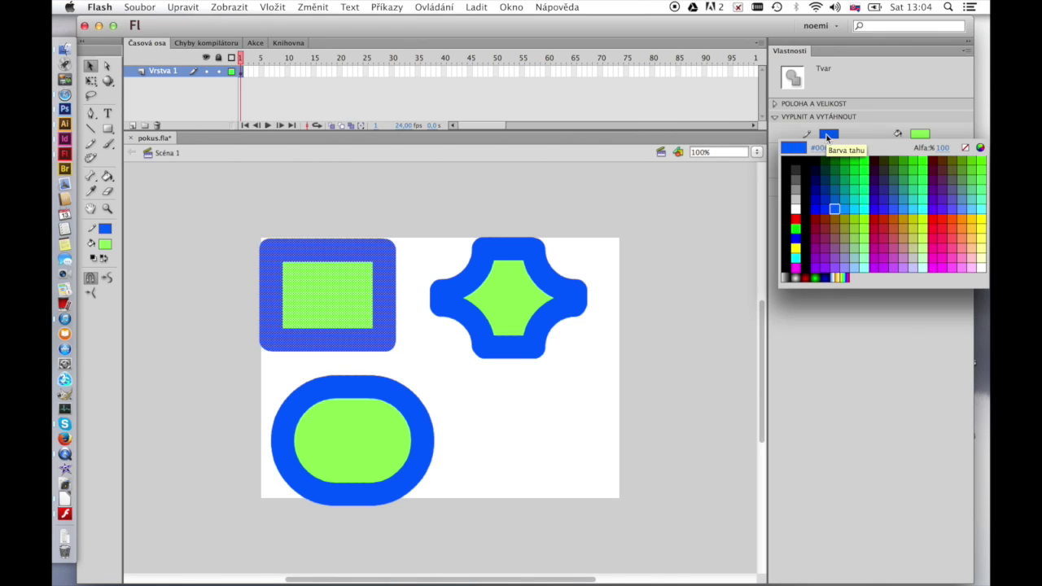
{"action": "left_click", "coordinate": [867, 202]}
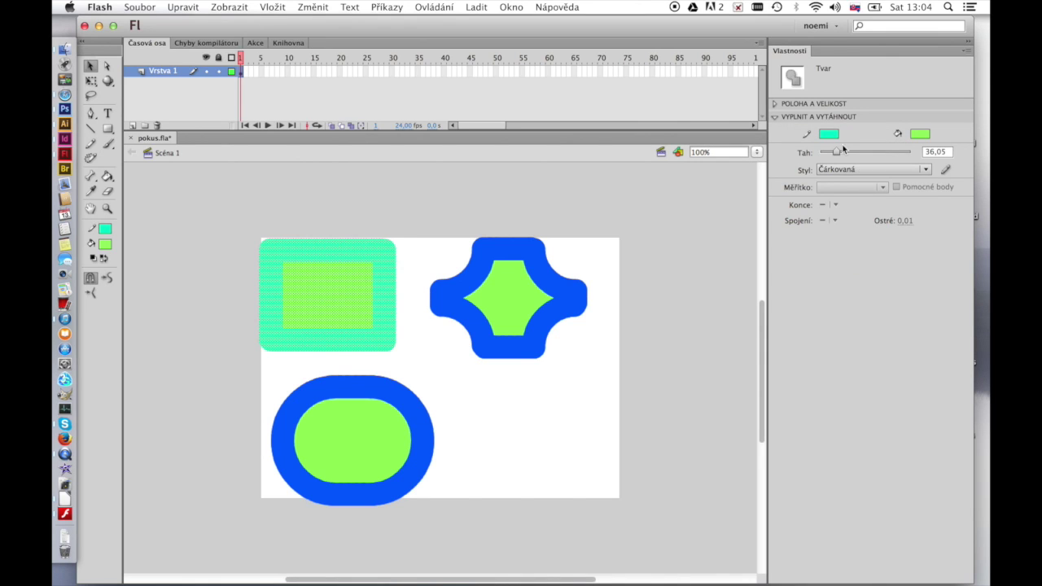
{"action": "left_click", "coordinate": [924, 137]}
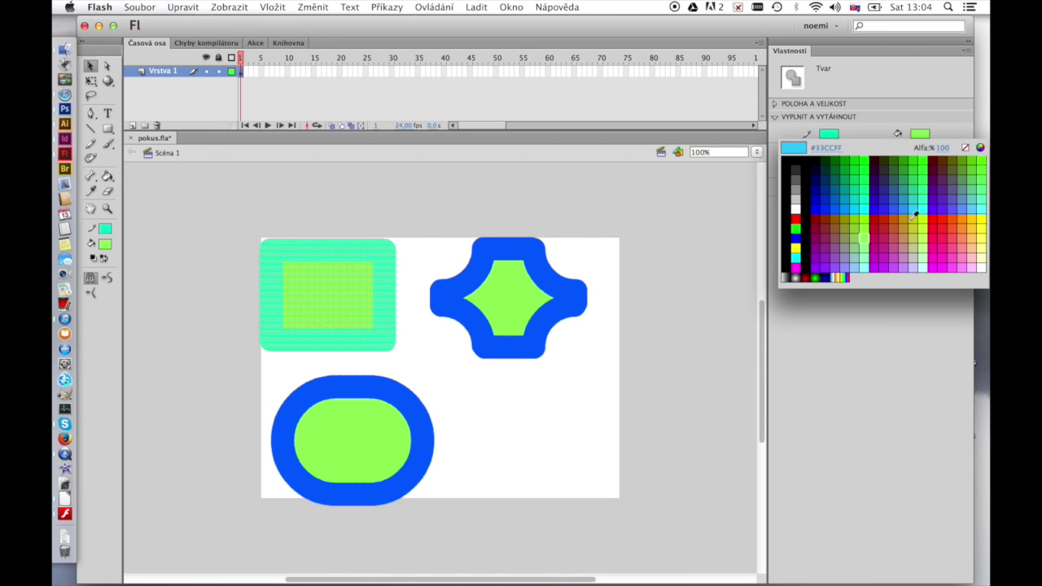
{"action": "left_click", "coordinate": [891, 255]}
{"action": "left_click_drag", "start_coordinate": [842, 153], "coordinate": [827, 153]}
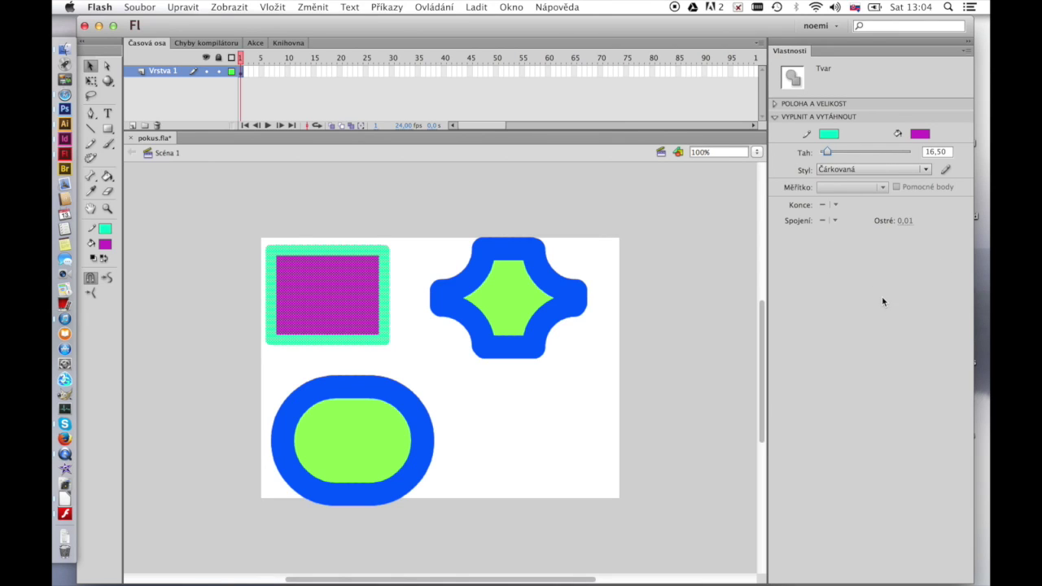
{"action": "left_click", "coordinate": [661, 354]}
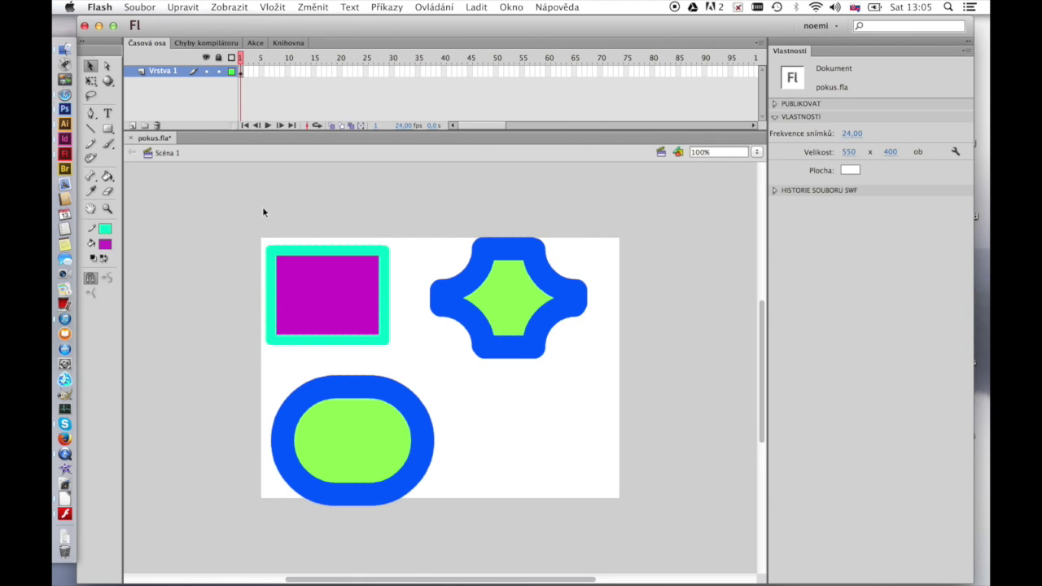
Delete all the shapes and draw a primitive rectangle above the stage's centre with its corner radii set to -72,60.
{"action": "left_click_drag", "start_coordinate": [232, 213], "coordinate": [623, 521]}
{"action": "key", "text": "Delete"}
{"action": "left_click", "coordinate": [108, 128]}
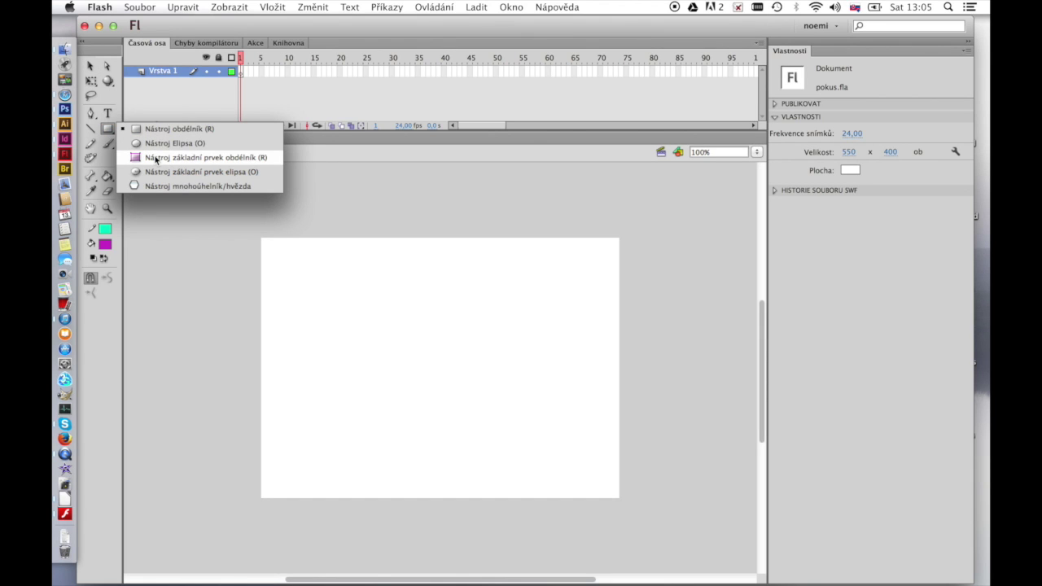
{"action": "left_click", "coordinate": [156, 159]}
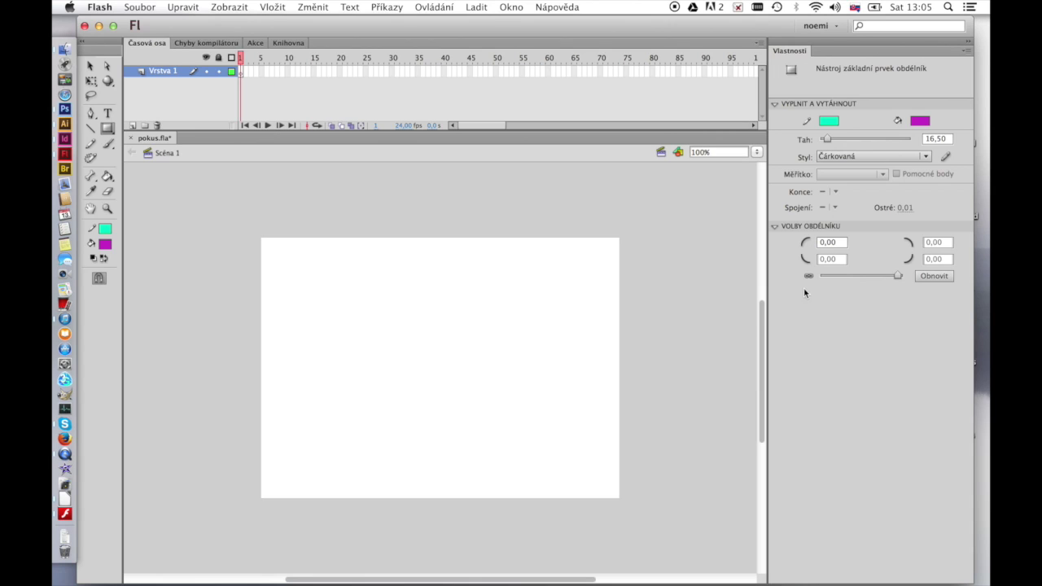
{"action": "mouse_move", "coordinate": [326, 266]}
{"action": "left_mouse_down"}
{"action": "mouse_move", "coordinate": [407, 331]}
{"action": "mouse_move", "coordinate": [462, 402]}
{"action": "mouse_move", "coordinate": [473, 399]}
{"action": "left_mouse_up"}
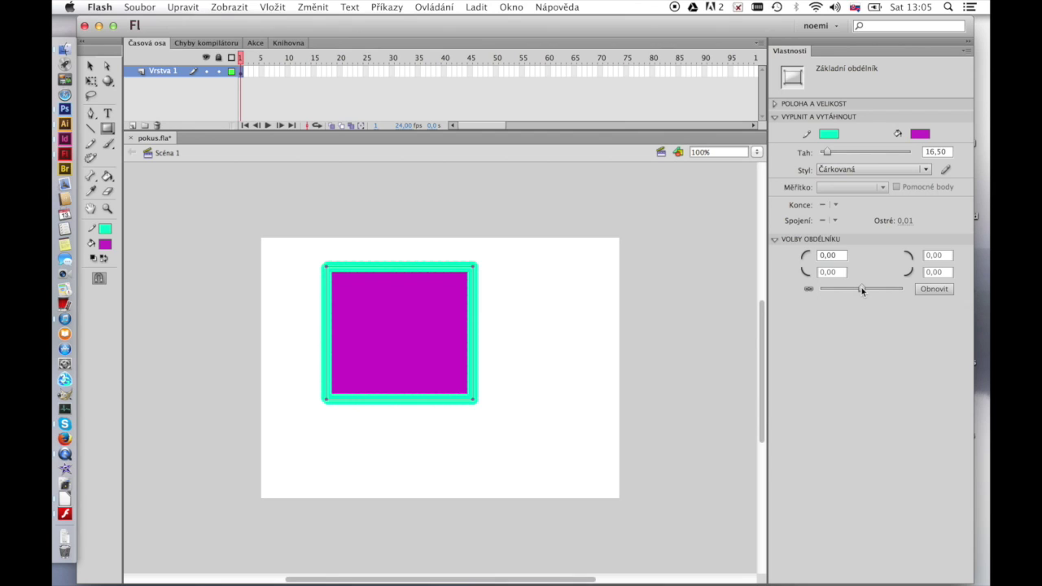
{"action": "left_click_drag", "start_coordinate": [861, 287], "coordinate": [831, 289]}
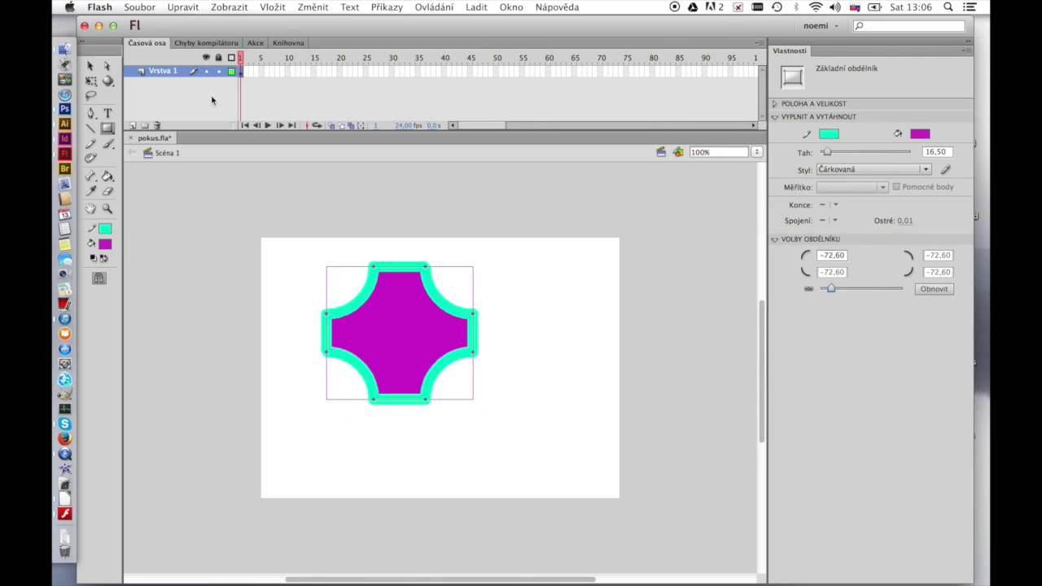
Move the primitive rectangle across the stage so it overlaps the right edge.
{"action": "left_click", "coordinate": [90, 65]}
{"action": "left_click", "coordinate": [219, 223]}
{"action": "left_click", "coordinate": [404, 356]}
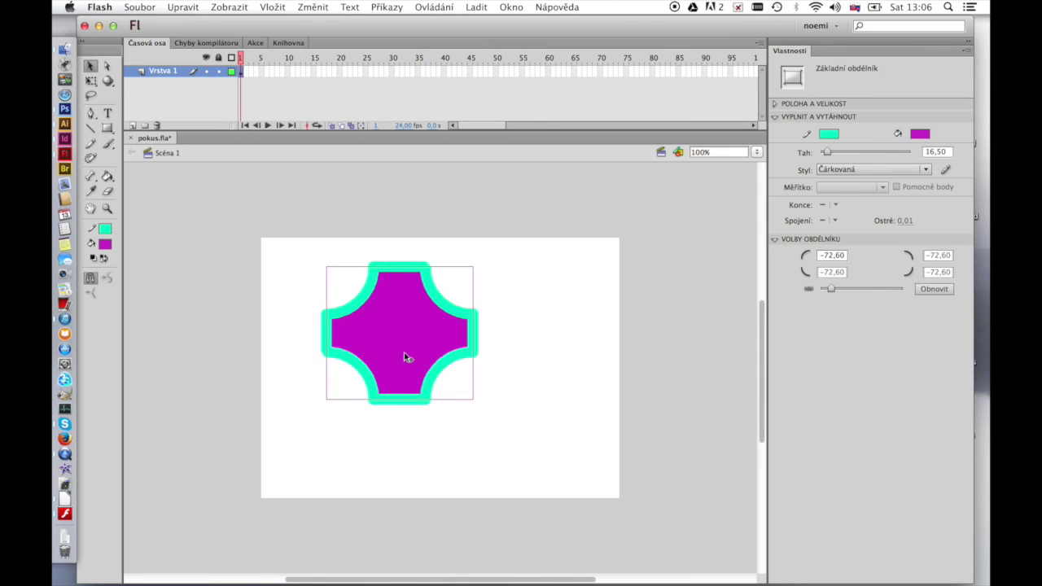
{"action": "left_click_drag", "start_coordinate": [405, 355], "coordinate": [656, 338]}
Draw an ordinary square in the stage's upper-left area and pull its fill and bottom stroke segment away from the outline.
{"action": "key", "text": "r"}
{"action": "left_click_drag", "start_coordinate": [281, 258], "coordinate": [379, 356]}
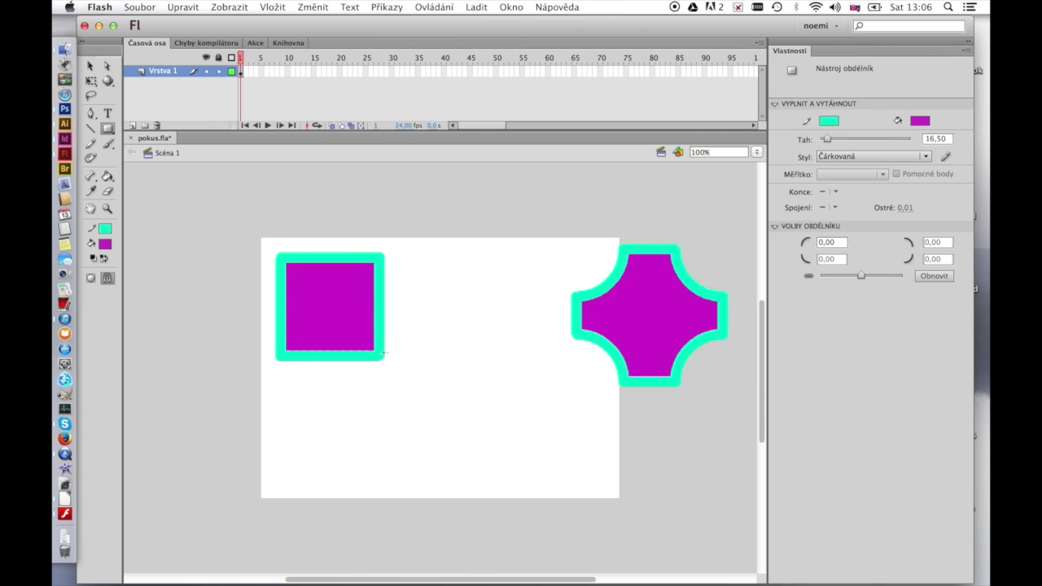
{"action": "left_click", "coordinate": [91, 66]}
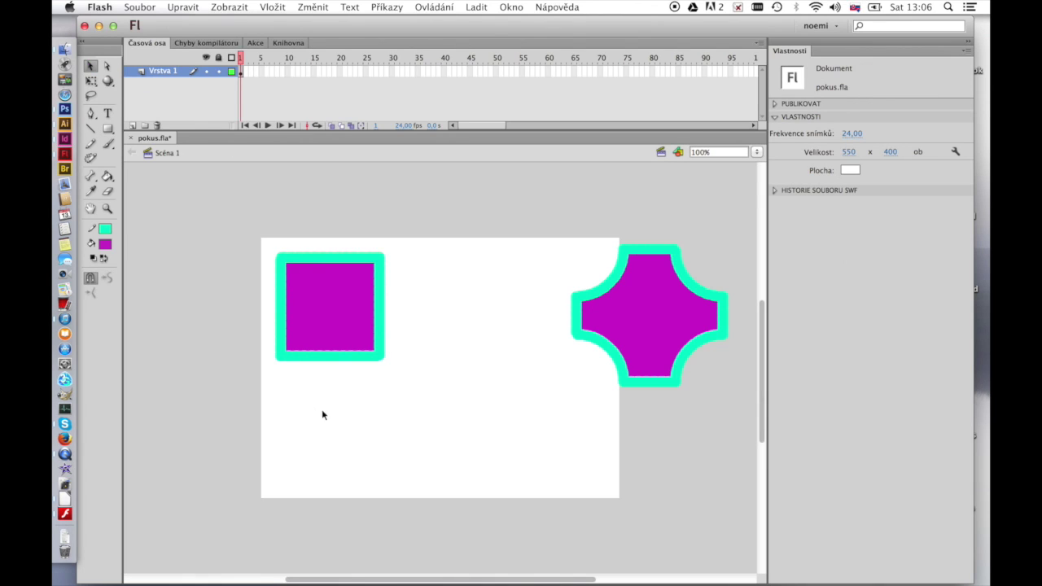
{"action": "left_click", "coordinate": [333, 301]}
{"action": "mouse_move", "coordinate": [333, 300]}
{"action": "left_mouse_down"}
{"action": "mouse_move", "coordinate": [460, 440]}
{"action": "mouse_move", "coordinate": [452, 425]}
{"action": "left_mouse_up"}
{"action": "left_click", "coordinate": [347, 358]}
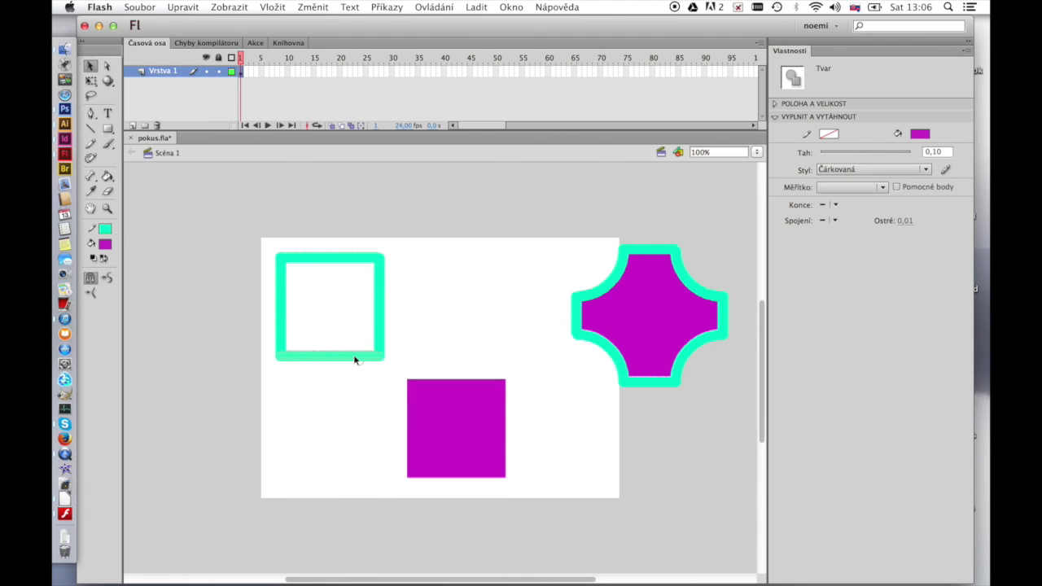
{"action": "left_click_drag", "start_coordinate": [348, 358], "coordinate": [348, 419]}
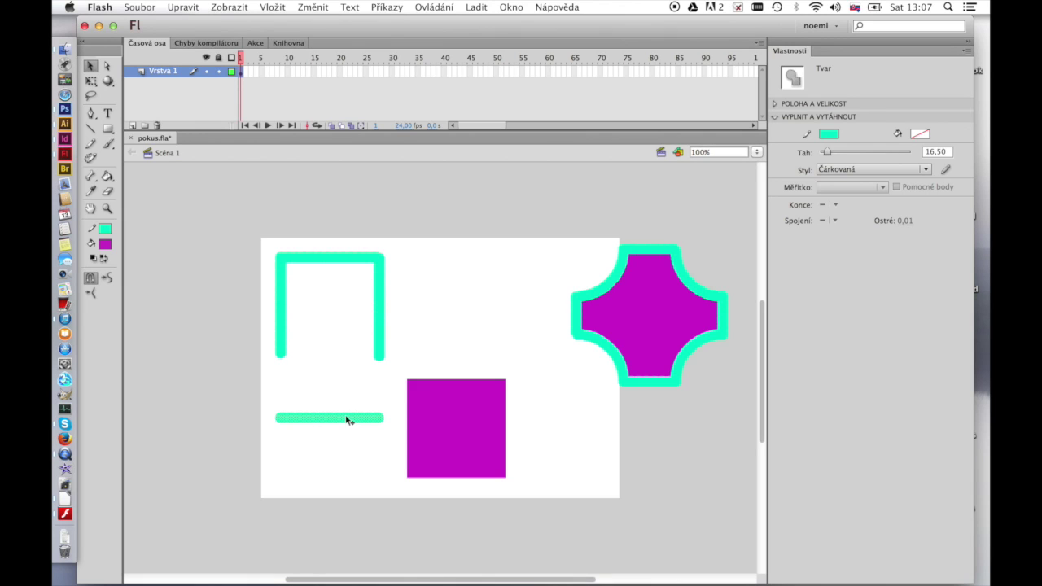
Drop the loose purple fill onto the outline's right side, deselect it, and move it away again to cut the stroke.
{"action": "left_click", "coordinate": [472, 451]}
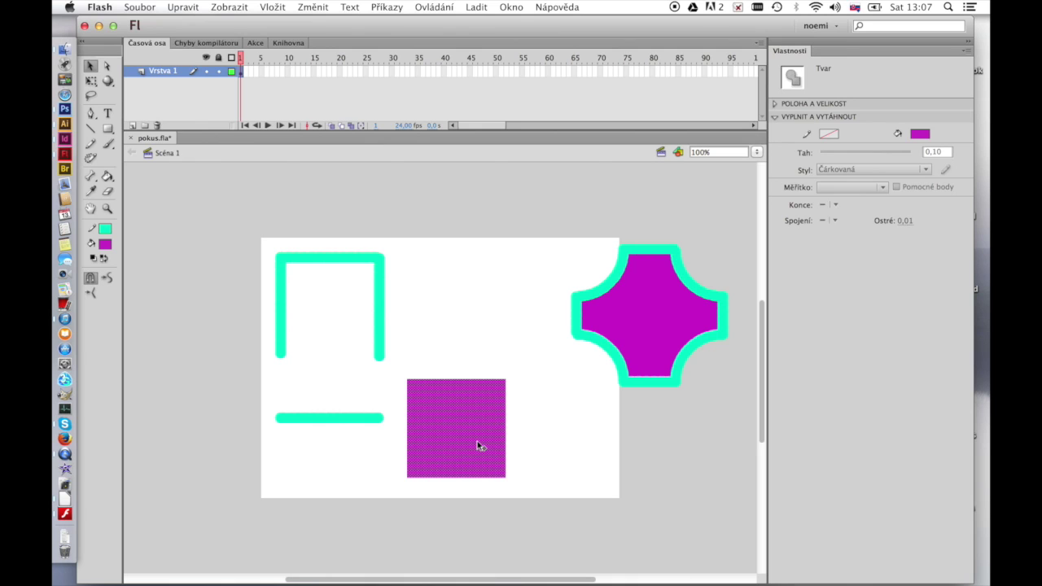
{"action": "left_click_drag", "start_coordinate": [491, 436], "coordinate": [399, 344]}
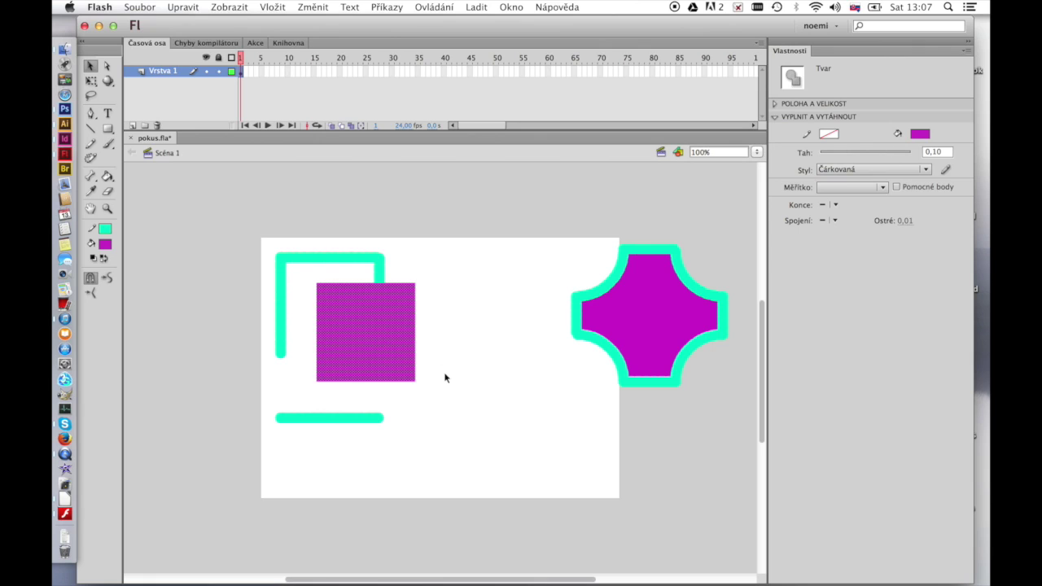
{"action": "left_click", "coordinate": [446, 377]}
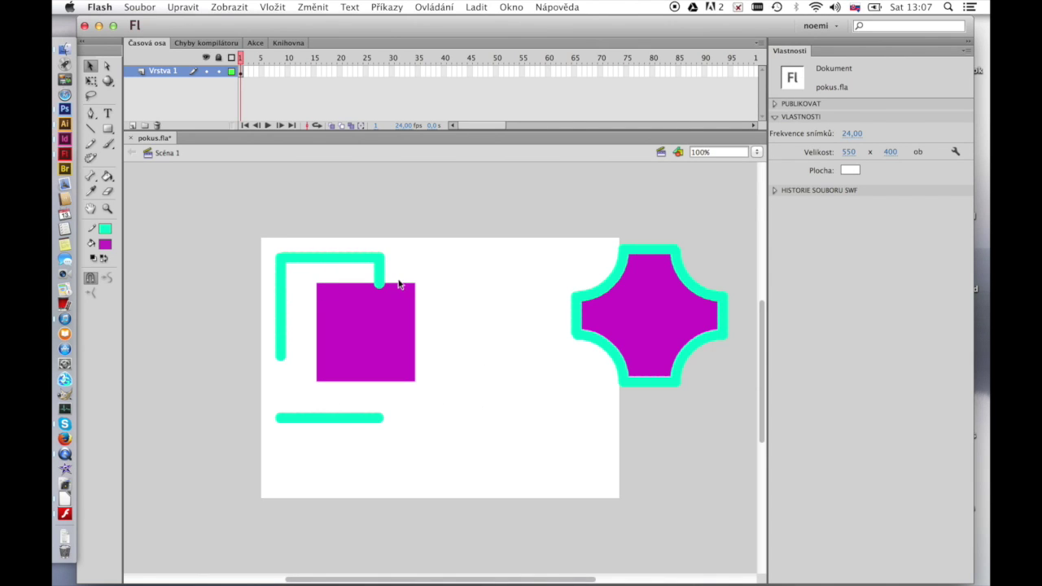
{"action": "left_click", "coordinate": [377, 346]}
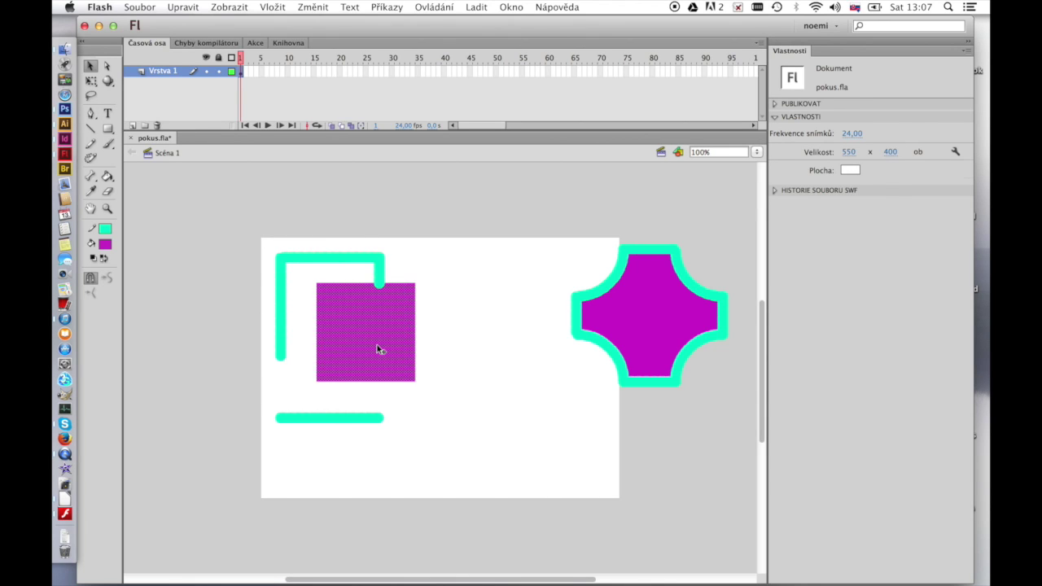
{"action": "mouse_move", "coordinate": [377, 345]}
{"action": "left_mouse_down"}
{"action": "mouse_move", "coordinate": [464, 390]}
{"action": "mouse_move", "coordinate": [485, 427]}
{"action": "left_mouse_up"}
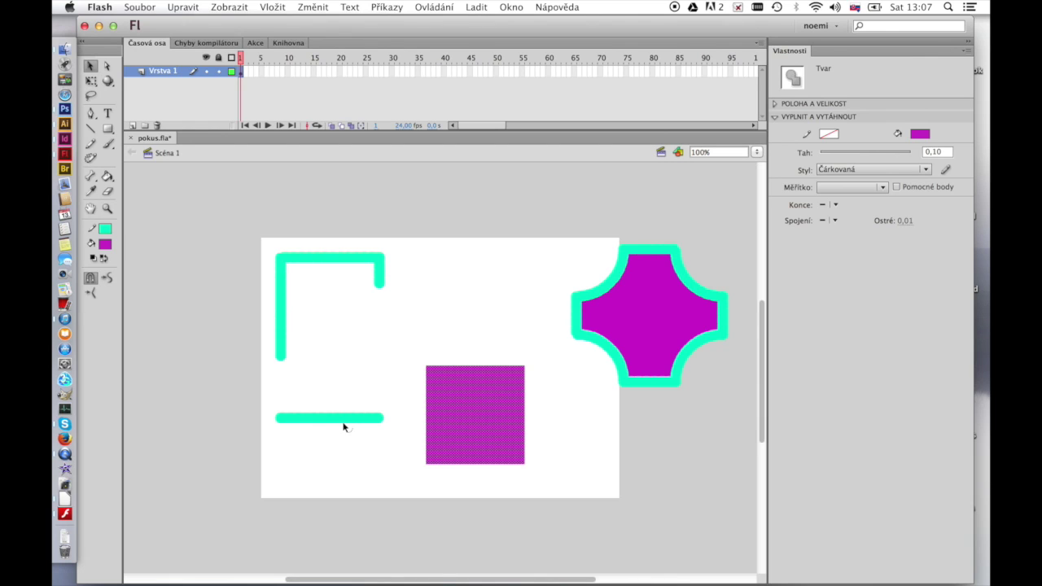
{"action": "left_click", "coordinate": [455, 310]}
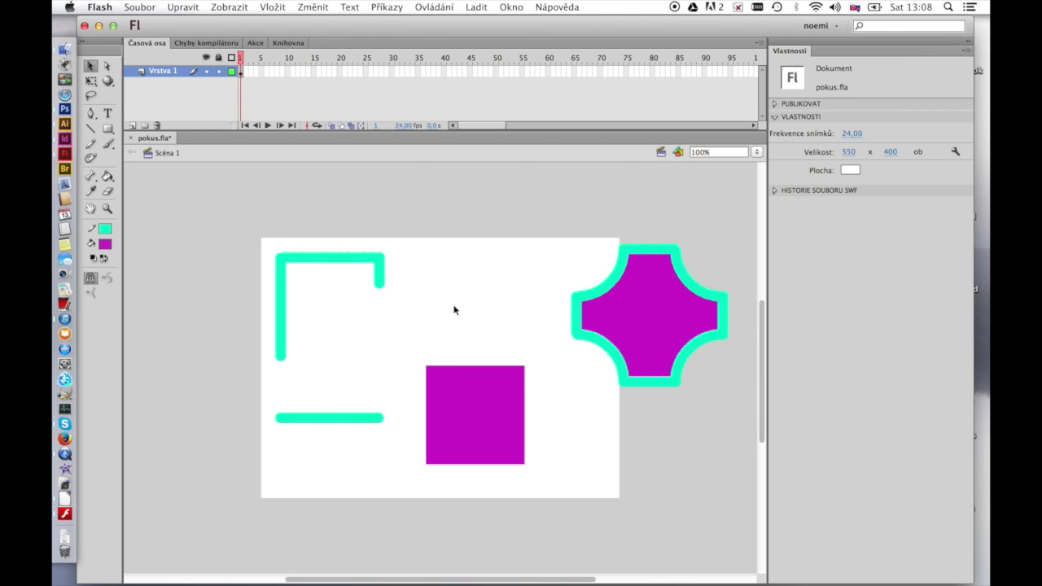
Delete the separated square pieces and move the primitive rectangle back into the stage's upper-left area.
{"action": "left_click_drag", "start_coordinate": [243, 242], "coordinate": [530, 481]}
{"action": "key", "text": "Delete"}
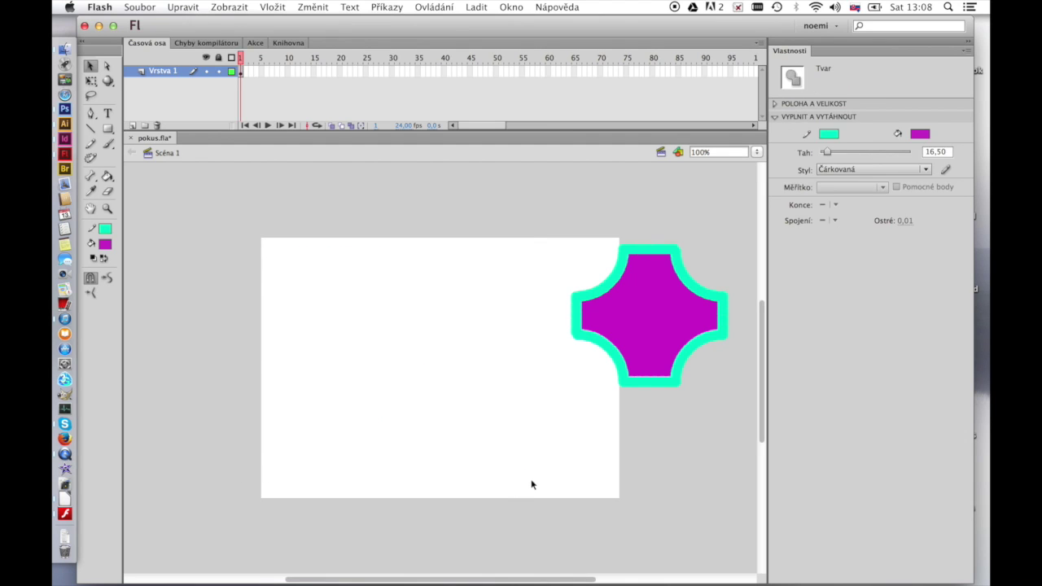
{"action": "left_click_drag", "start_coordinate": [686, 314], "coordinate": [399, 317]}
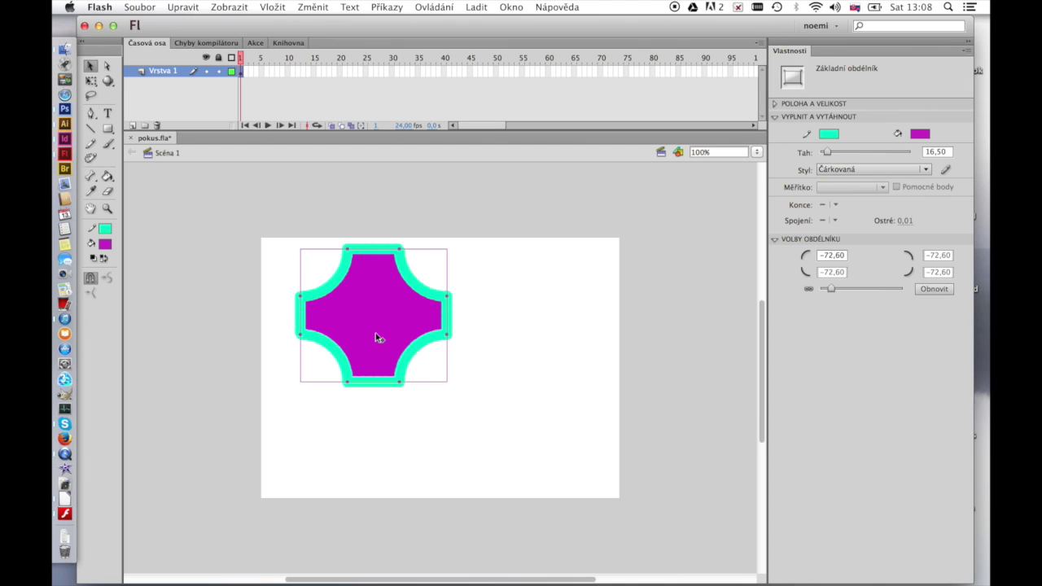
Duplicate the primitive rectangle so the copy partly overlaps the original, and shift the copy slightly up and right.
{"action": "left_click_drag", "start_coordinate": [377, 337], "coordinate": [473, 353]}
{"action": "left_click", "coordinate": [548, 287]}
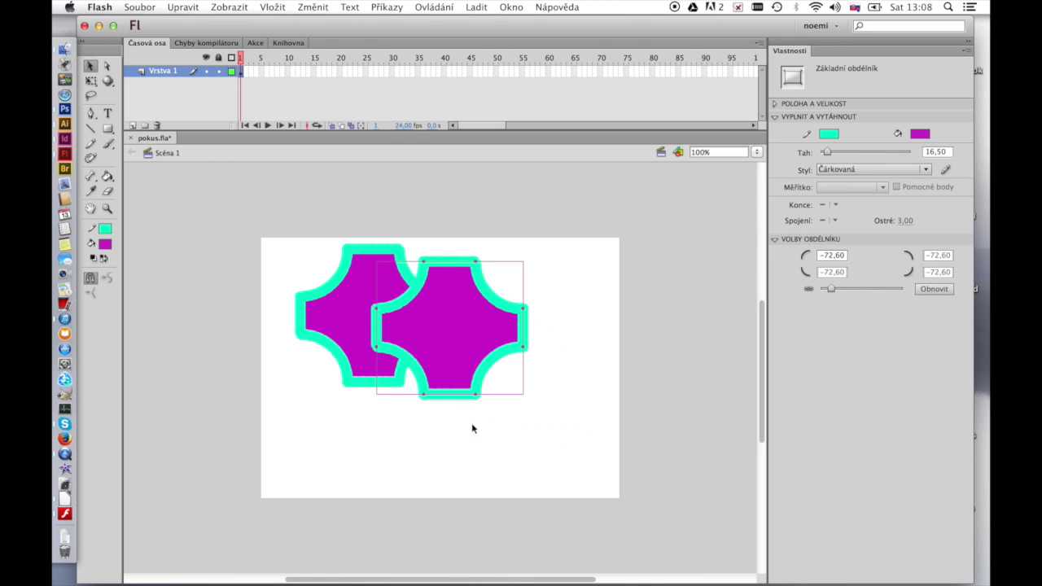
{"action": "left_click", "coordinate": [469, 464]}
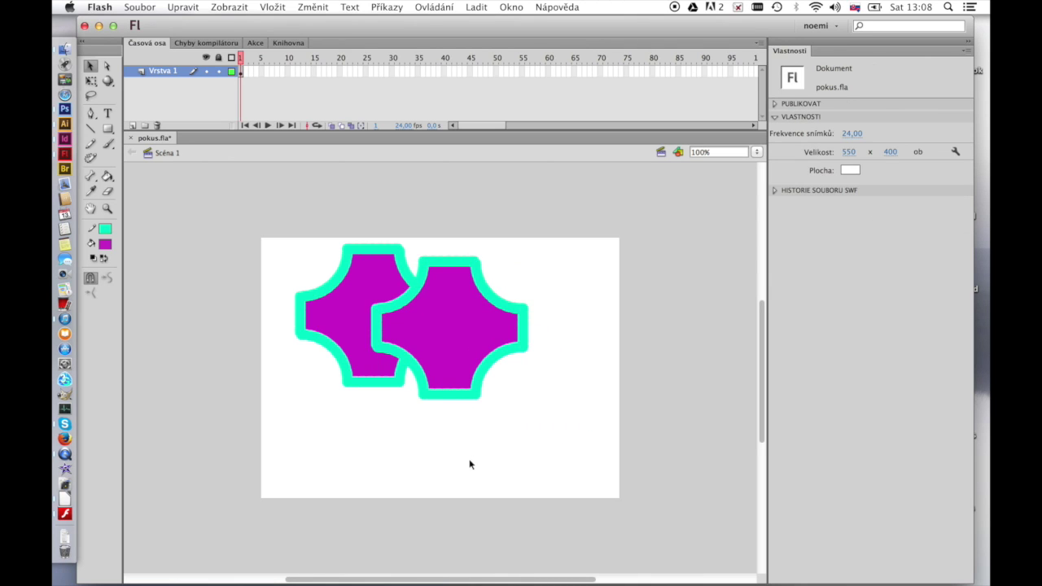
{"action": "mouse_move", "coordinate": [442, 337]}
{"action": "left_mouse_down"}
{"action": "mouse_move", "coordinate": [608, 414]}
{"action": "mouse_move", "coordinate": [450, 342]}
{"action": "mouse_move", "coordinate": [449, 327]}
{"action": "left_mouse_up"}
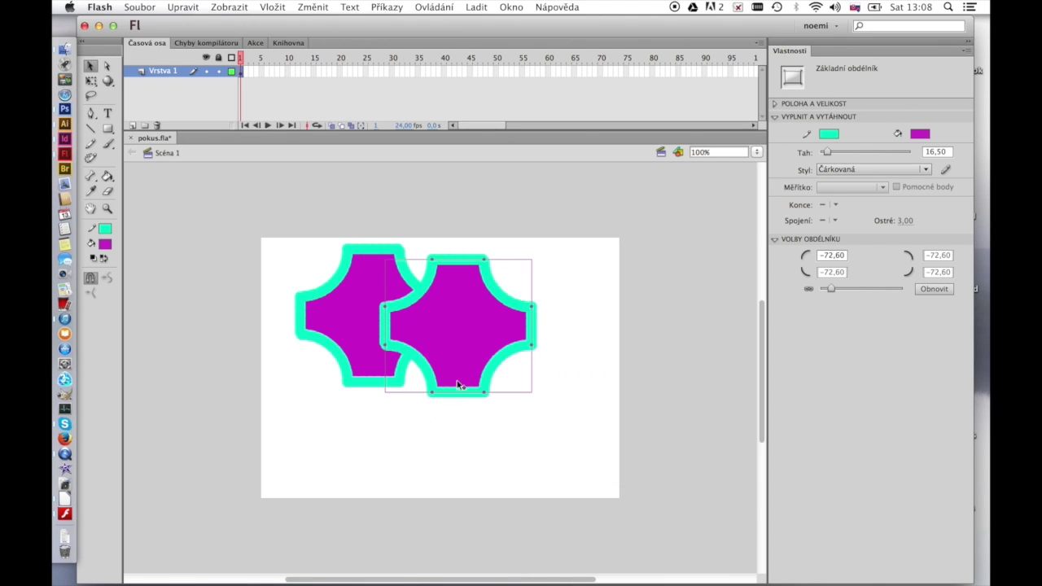
Move the duplicate primitive rectangle clear of the original into the stage's lower-right area and break it apart into an ordinary shape.
{"action": "left_click_drag", "start_coordinate": [457, 367], "coordinate": [522, 442]}
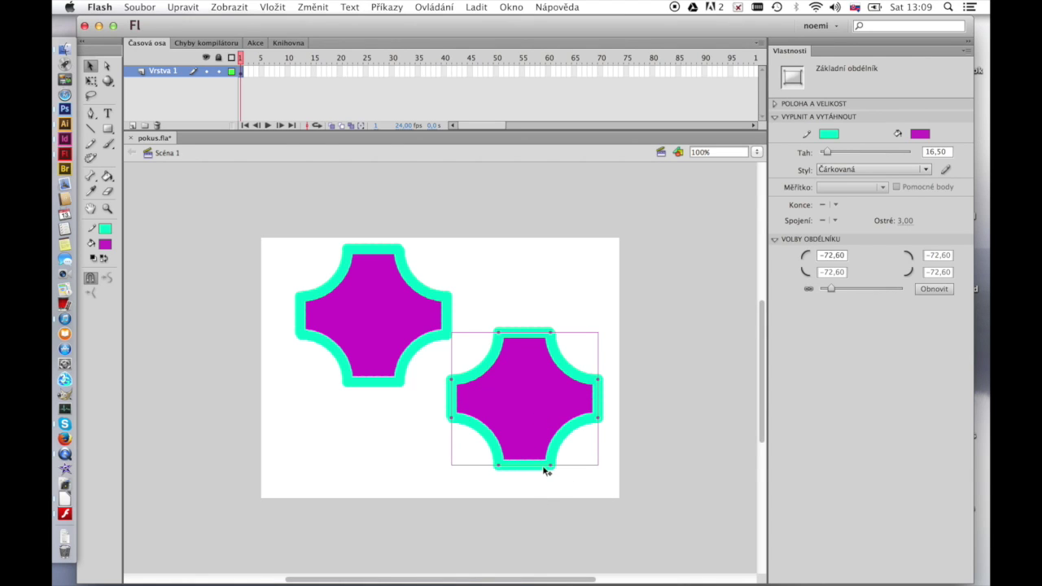
{"action": "left_click", "coordinate": [535, 498]}
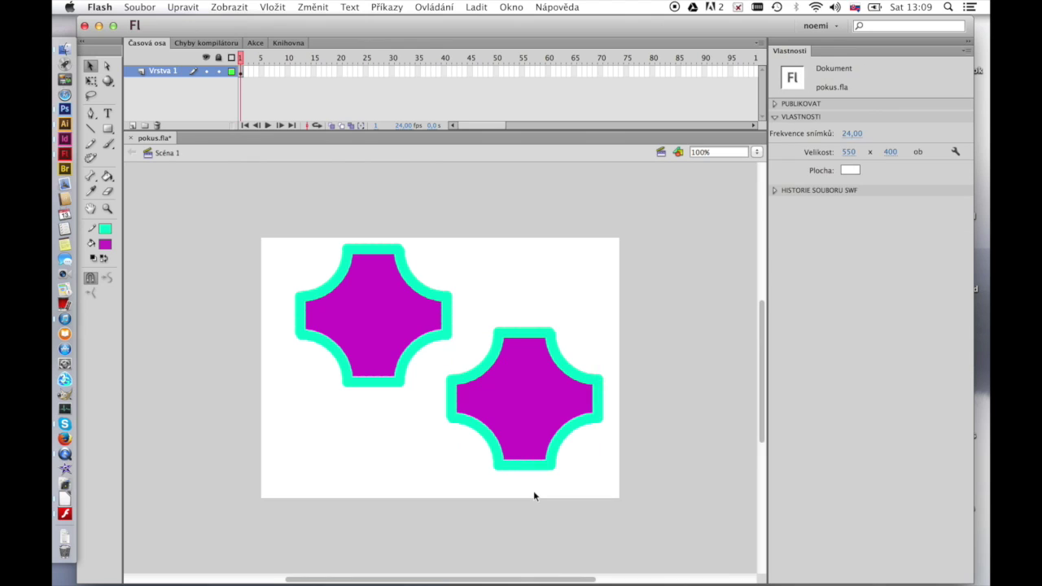
{"action": "left_click", "coordinate": [521, 444]}
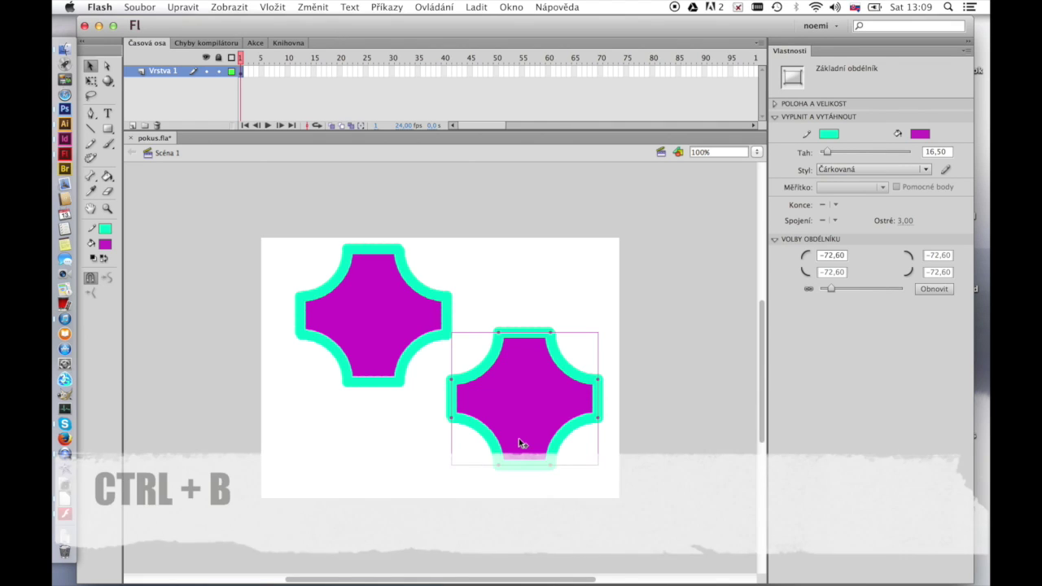
{"action": "key", "text": "ctrl+b"}
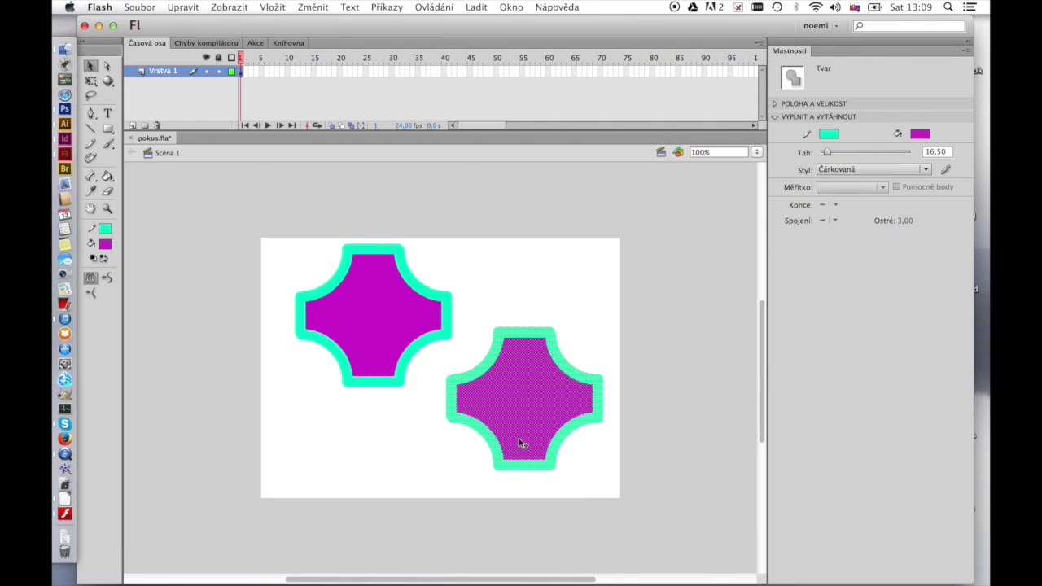
{"action": "left_click", "coordinate": [590, 484]}
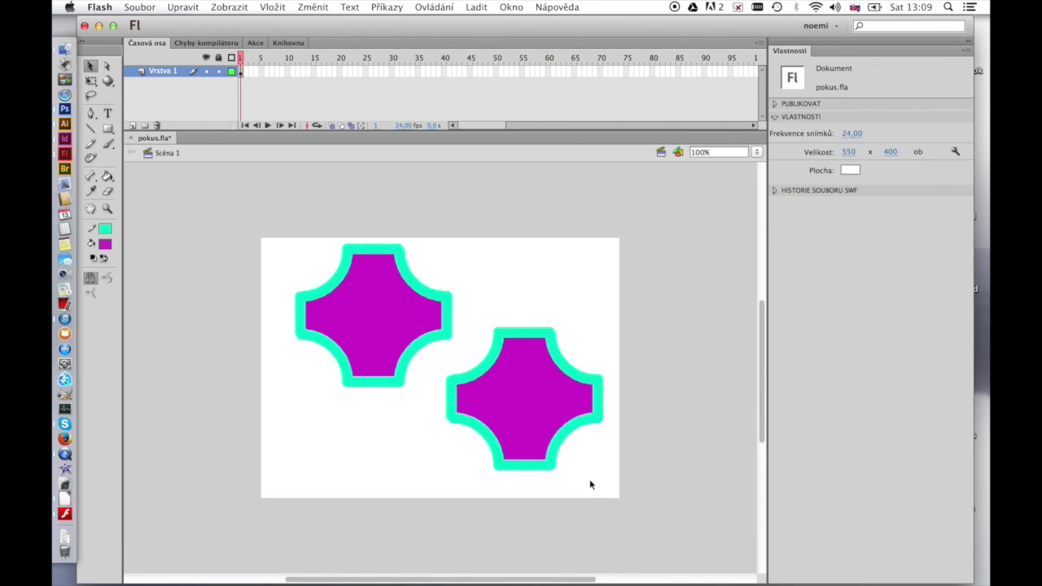
Pull the broken-apart copy's fill out past the stage's lower-left edge and its top stroke segment straight up.
{"action": "left_click", "coordinate": [570, 434]}
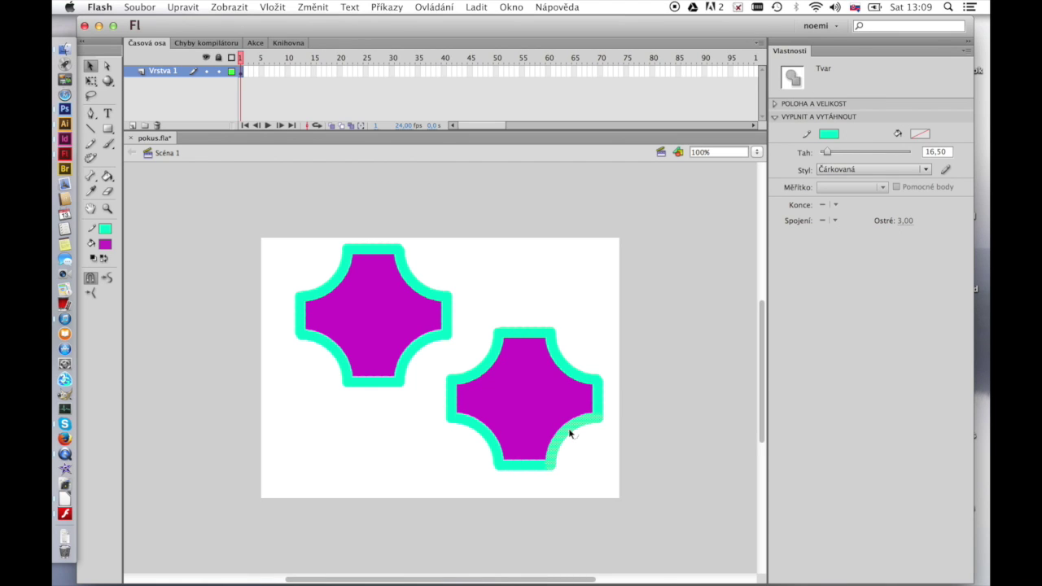
{"action": "left_click", "coordinate": [538, 399]}
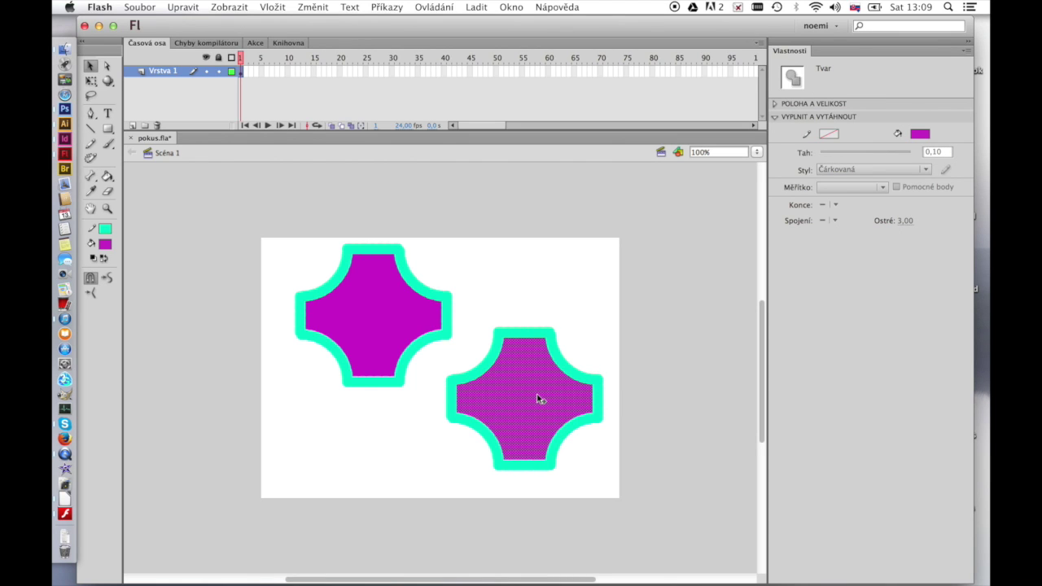
{"action": "left_click_drag", "start_coordinate": [538, 399], "coordinate": [317, 466]}
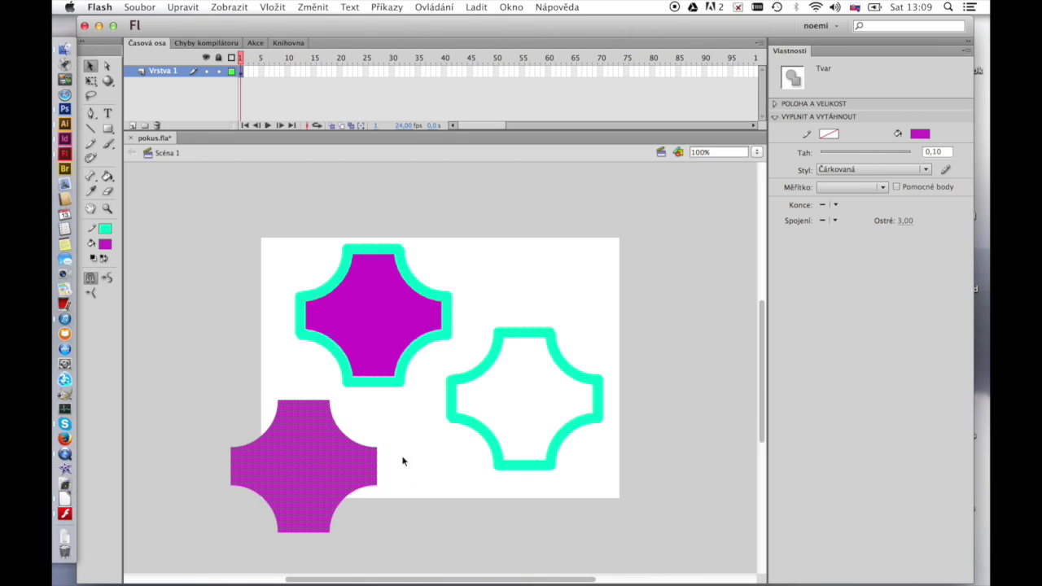
{"action": "left_click", "coordinate": [531, 334]}
{"action": "left_click_drag", "start_coordinate": [529, 335], "coordinate": [526, 263]}
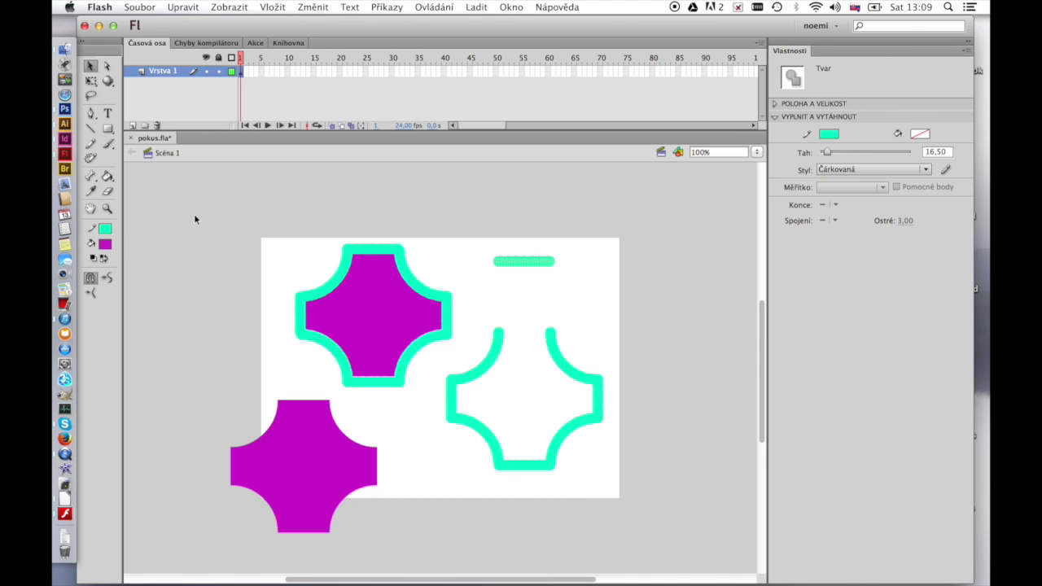
Delete all shapes from the stage and draw an ordinary ellipse in its upper-left area.
{"action": "left_click_drag", "start_coordinate": [194, 214], "coordinate": [683, 538]}
{"action": "key", "text": "Delete"}
{"action": "left_click_drag", "start_coordinate": [111, 131], "coordinate": [138, 144]}
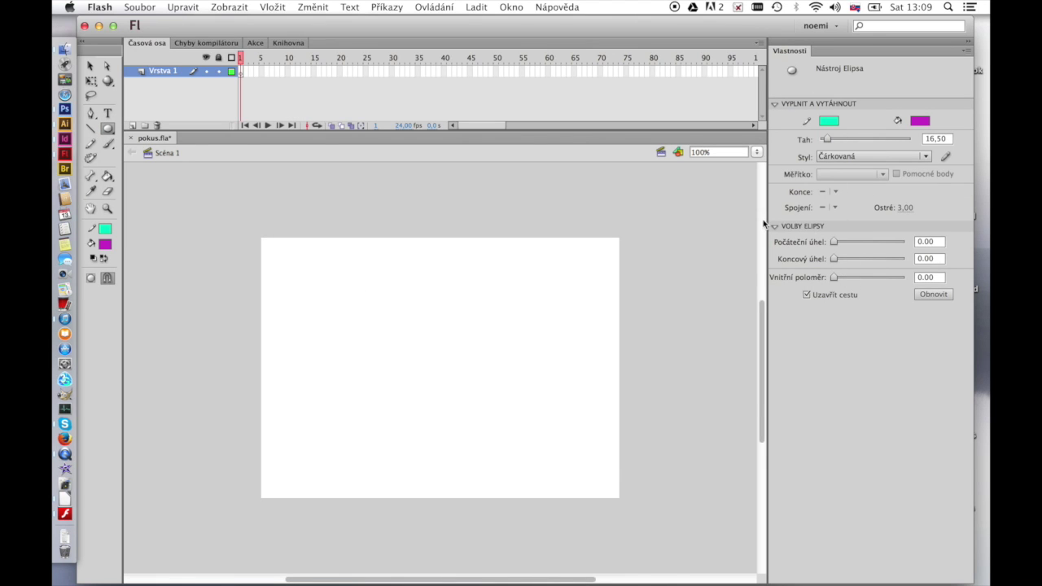
{"action": "mouse_move", "coordinate": [274, 259]}
{"action": "left_mouse_down"}
{"action": "mouse_move", "coordinate": [335, 288]}
{"action": "mouse_move", "coordinate": [421, 353]}
{"action": "left_mouse_up"}
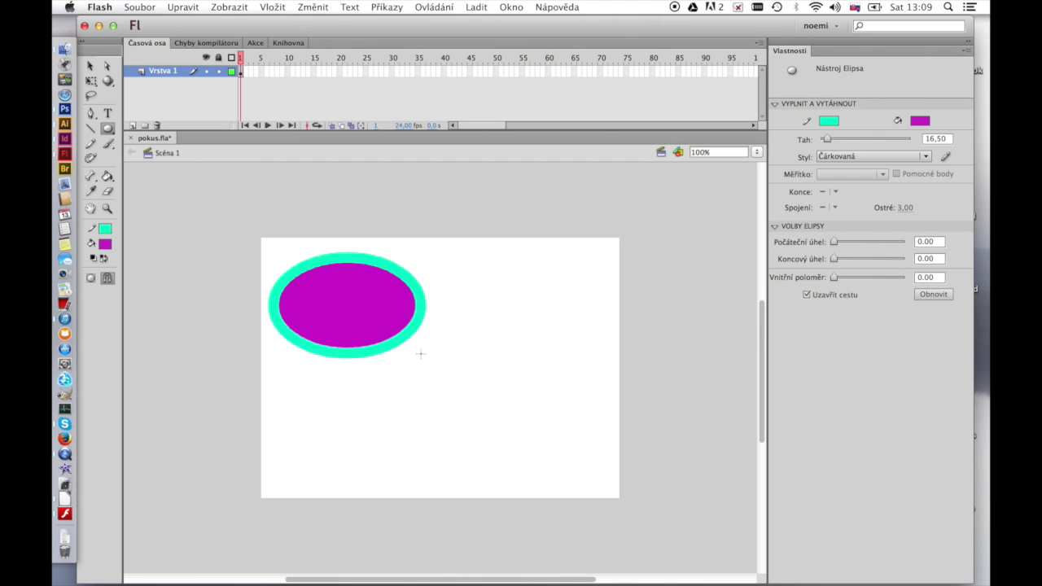
Give the whole ellipse a dotted (Tečkovaná) blue stroke of 16,30 and a yellow-green fill.
{"action": "left_click", "coordinate": [90, 66]}
{"action": "left_click_drag", "start_coordinate": [235, 235], "coordinate": [461, 380]}
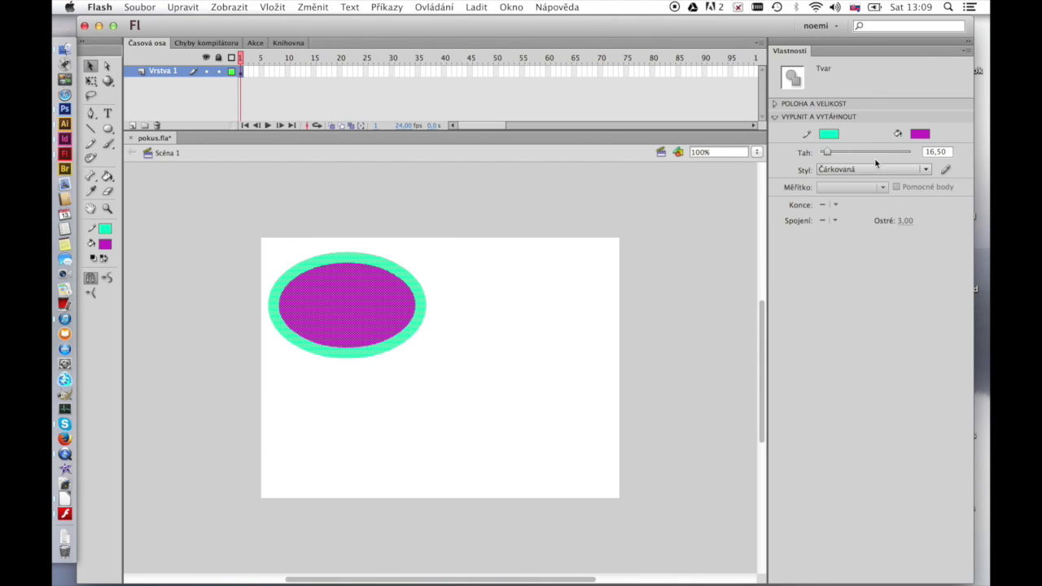
{"action": "left_click_drag", "start_coordinate": [829, 154], "coordinate": [829, 154]}
{"action": "left_click", "coordinate": [930, 172]}
{"action": "left_click", "coordinate": [895, 223]}
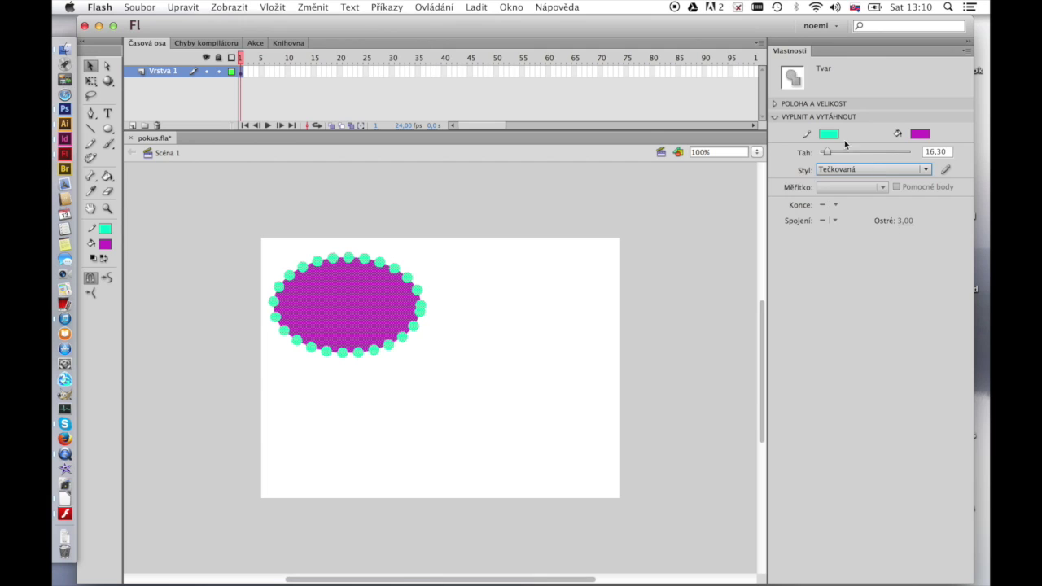
{"action": "left_click", "coordinate": [827, 136]}
{"action": "left_click", "coordinate": [838, 199]}
{"action": "left_click", "coordinate": [918, 133]}
{"action": "left_click", "coordinate": [884, 256]}
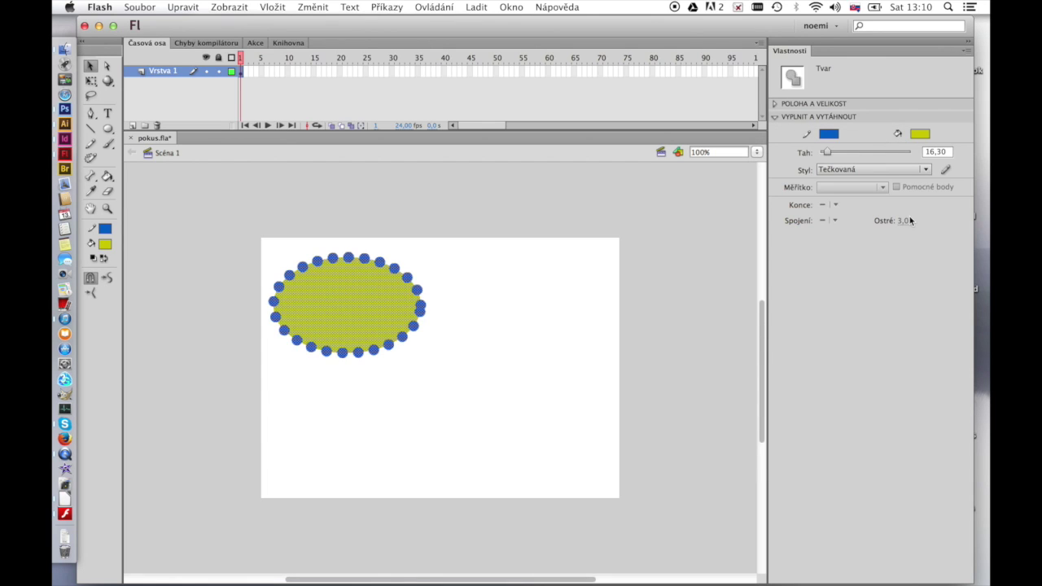
{"action": "left_click", "coordinate": [549, 270]}
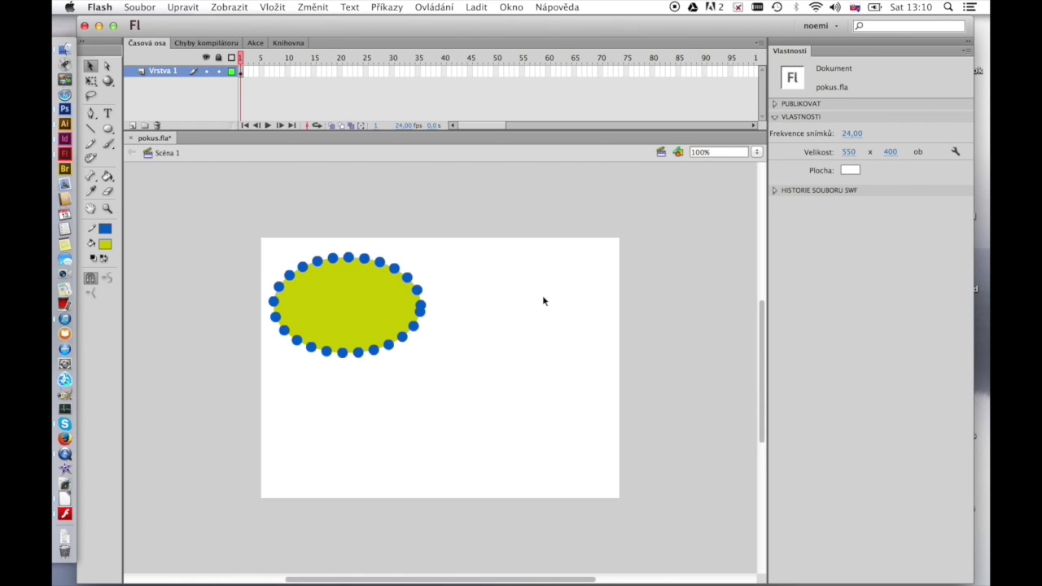
Draw a primitive ellipse in the lower-right area with start angle 44,73, inner radius 42,46 and stroke 3,95.
{"action": "left_click", "coordinate": [107, 128]}
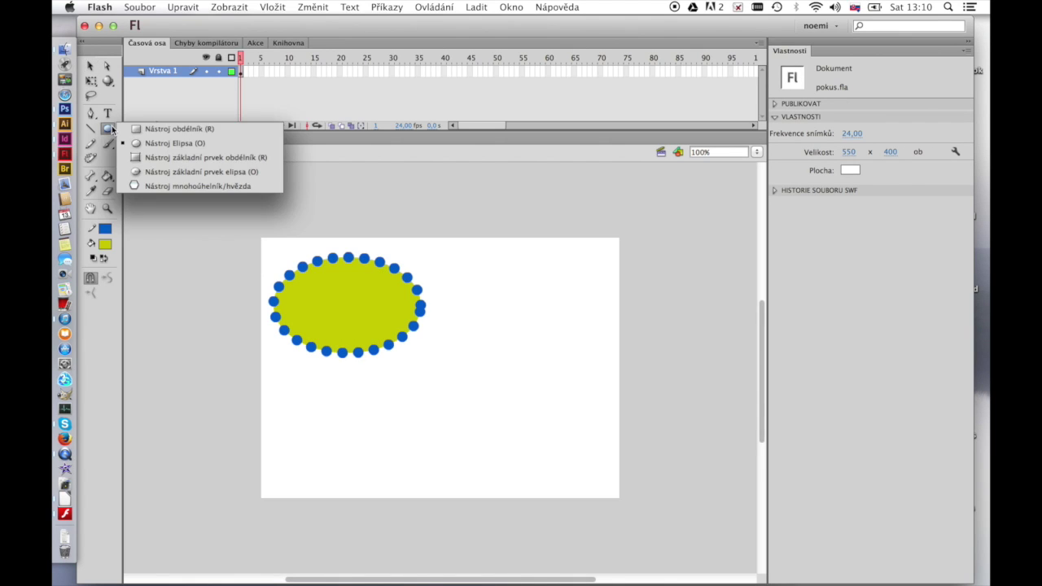
{"action": "left_click", "coordinate": [145, 172]}
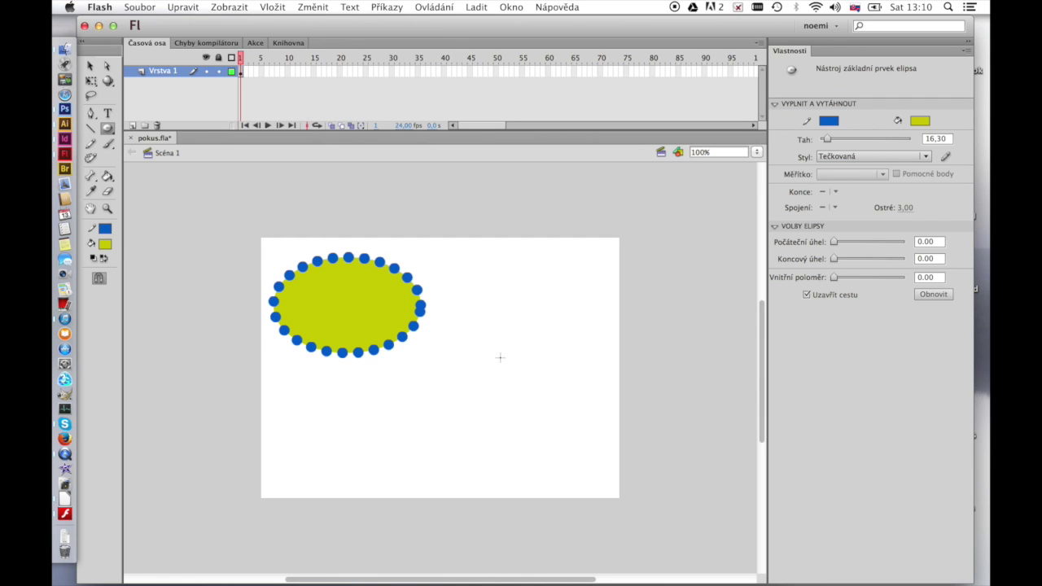
{"action": "left_click_drag", "start_coordinate": [419, 371], "coordinate": [597, 472]}
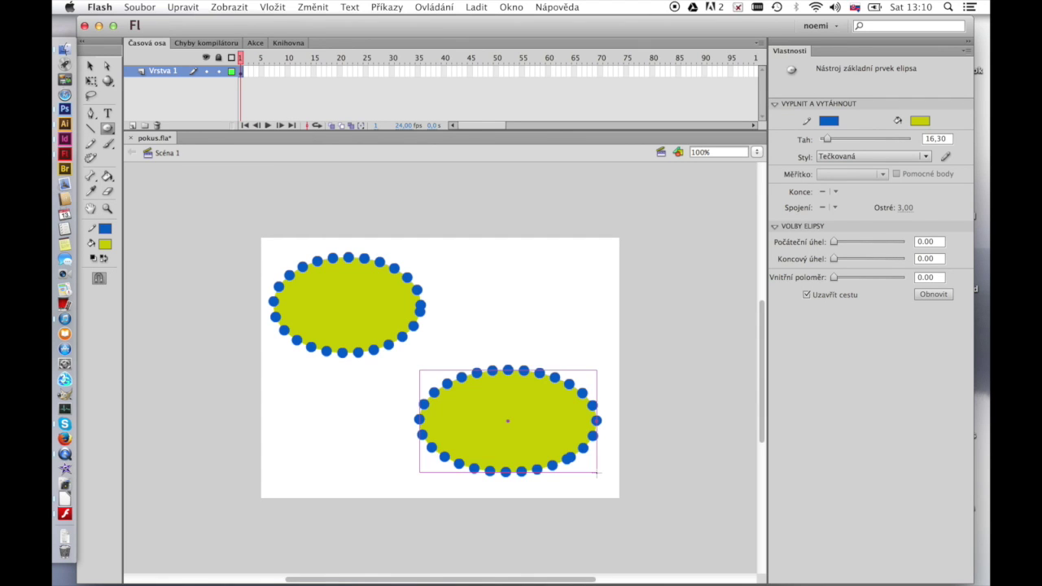
{"action": "left_click_drag", "start_coordinate": [833, 256], "coordinate": [865, 291]}
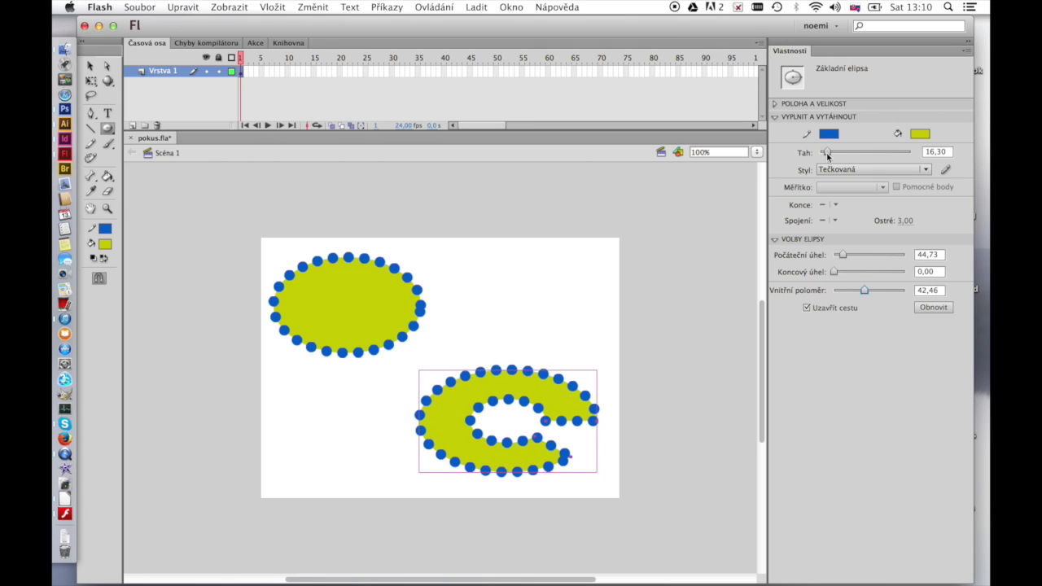
{"action": "left_click_drag", "start_coordinate": [827, 153], "coordinate": [822, 154]}
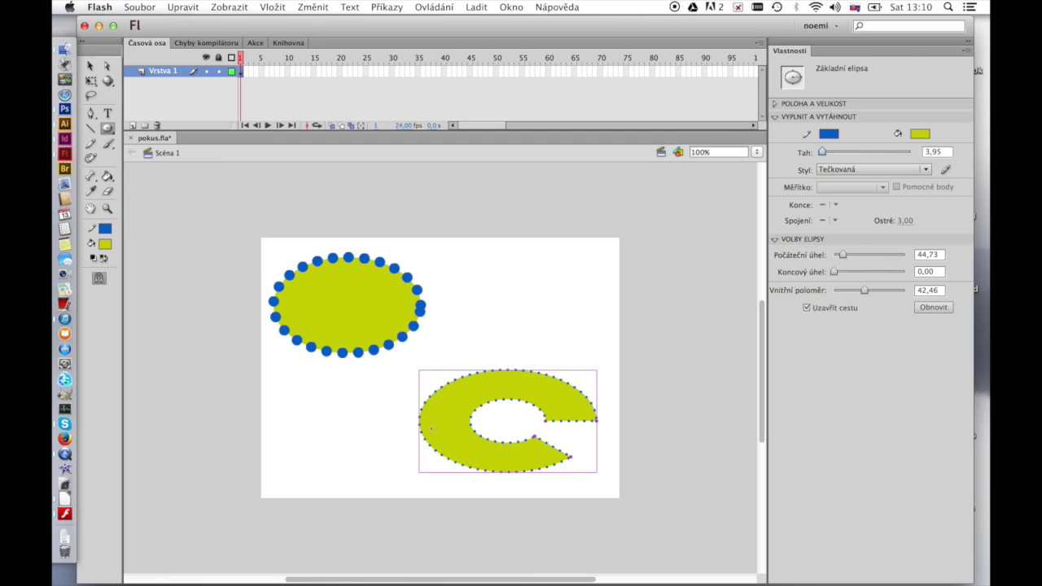
Break the primitive ellipse apart and move its fill up off the dotted outline into the stage's upper-right area.
{"action": "key", "text": "super+b"}
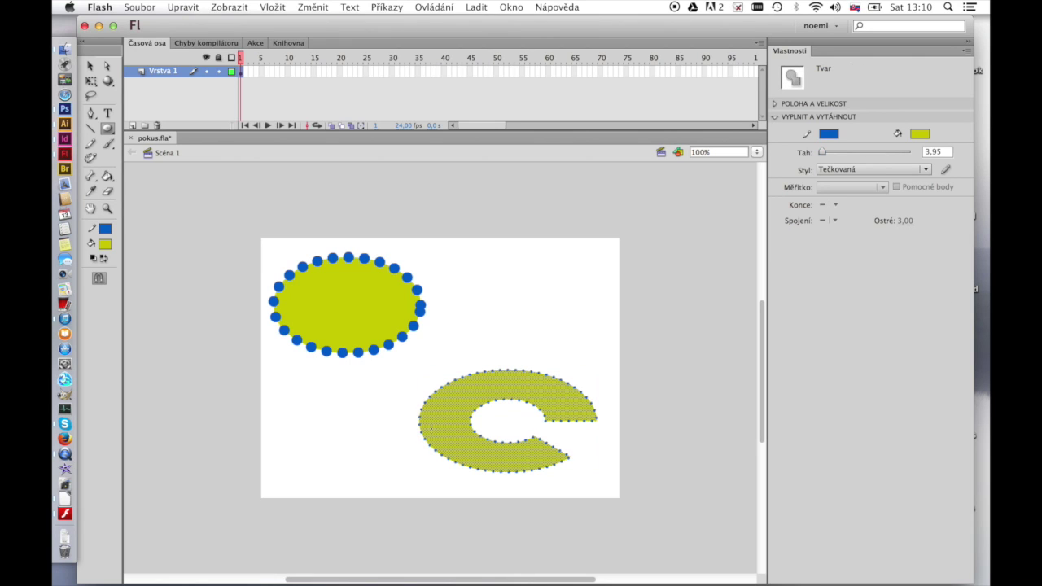
{"action": "left_click", "coordinate": [90, 65]}
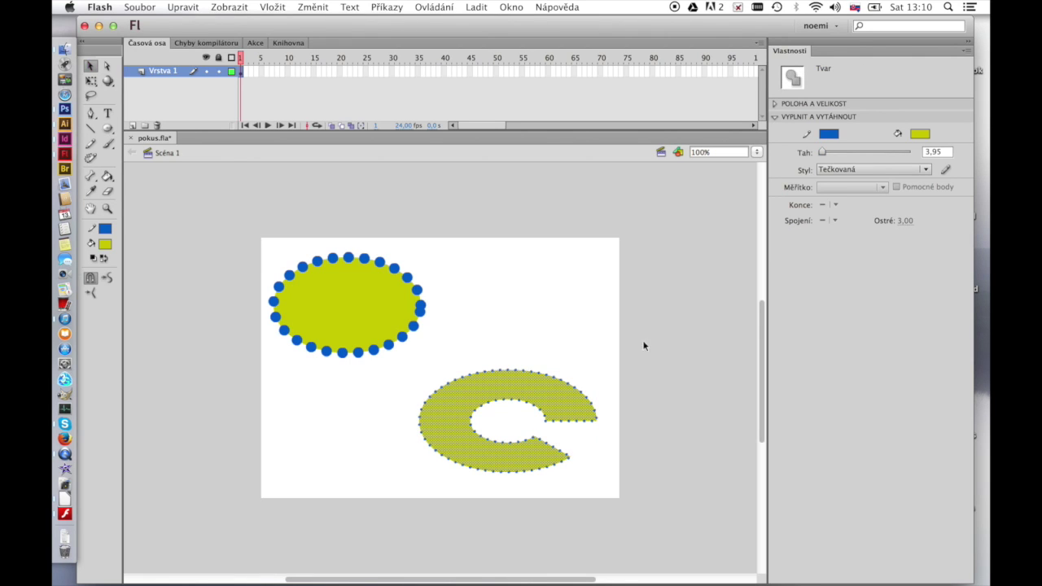
{"action": "left_click", "coordinate": [591, 338]}
{"action": "left_click_drag", "start_coordinate": [560, 414], "coordinate": [577, 288]}
{"action": "left_click", "coordinate": [592, 403]}
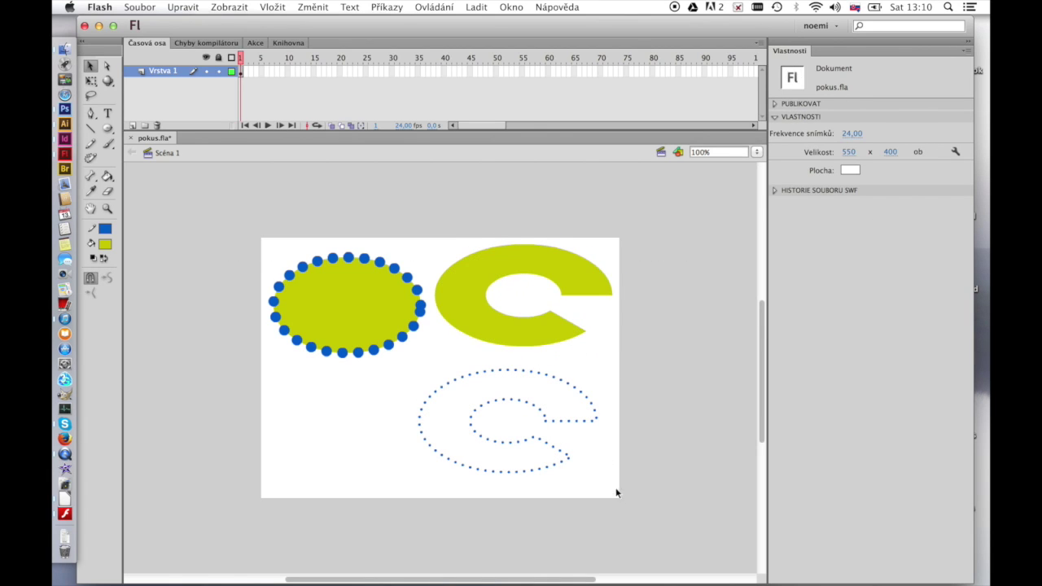
Delete all shapes from the stage and switch to the polygon/star drawing tool (Nástroj mnohoúhelník/hvězda).
{"action": "left_click_drag", "start_coordinate": [644, 513], "coordinate": [251, 233]}
{"action": "key", "text": "Delete"}
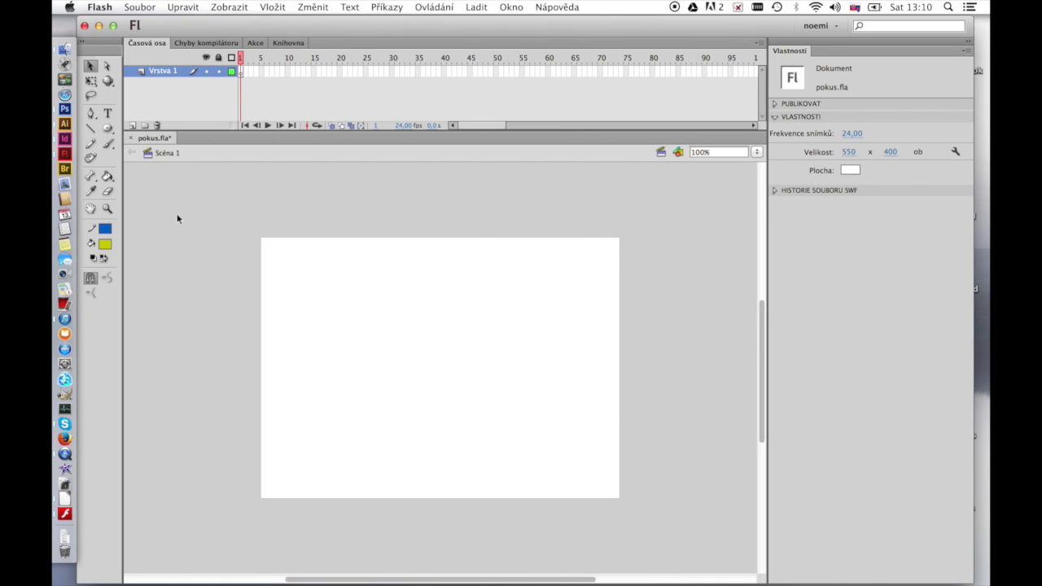
{"action": "left_click_drag", "start_coordinate": [106, 128], "coordinate": [164, 186]}
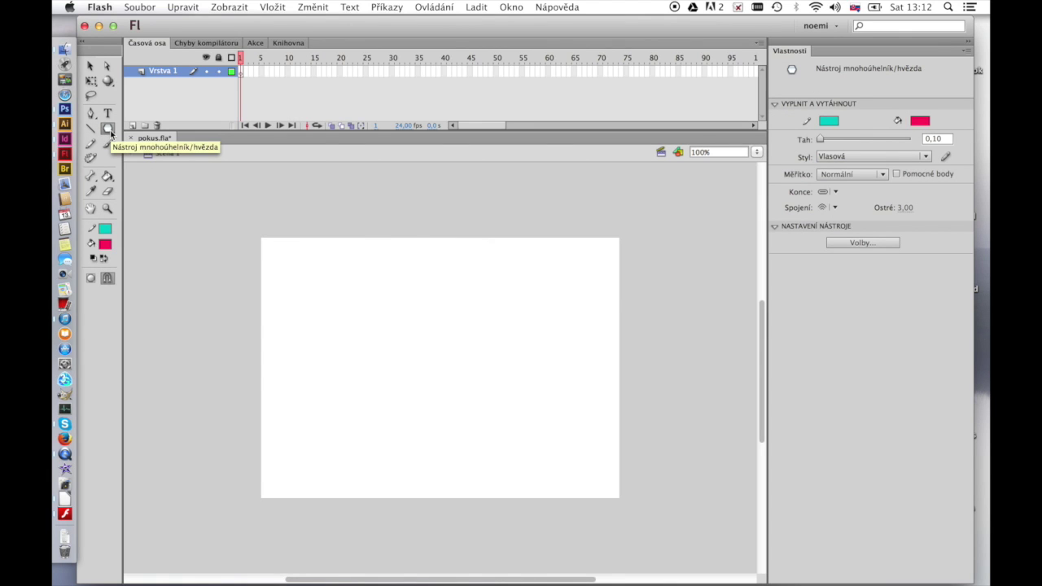
{"action": "left_click_drag", "start_coordinate": [108, 130], "coordinate": [109, 130]}
Set the polygon/star tool to a solid (Plná) blue stroke of 15,00 and a light green fill.
{"action": "left_click", "coordinate": [829, 120]}
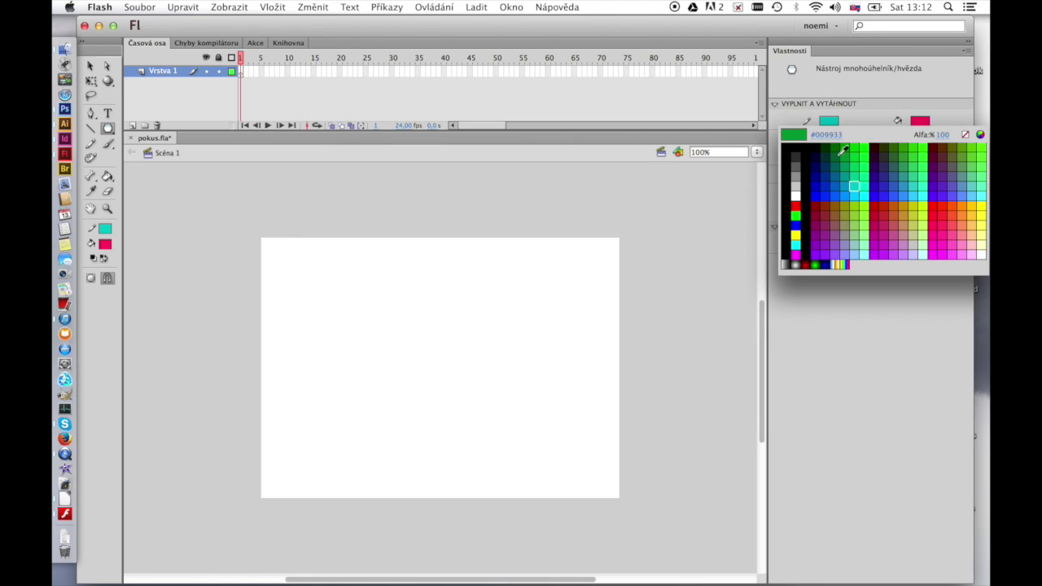
{"action": "left_click", "coordinate": [853, 188]}
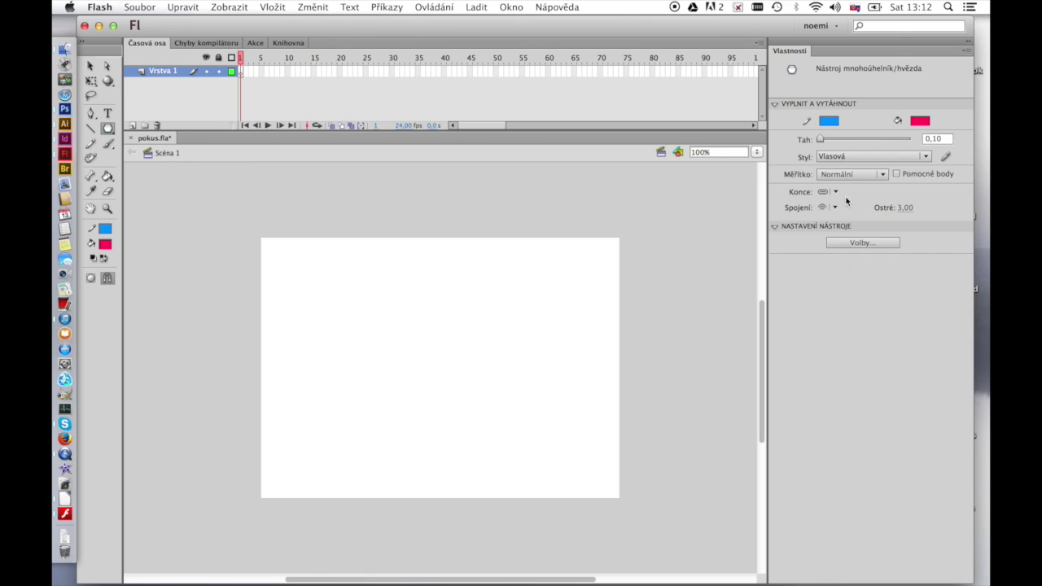
{"action": "left_click", "coordinate": [920, 120]}
{"action": "left_click", "coordinate": [928, 222]}
{"action": "left_click_drag", "start_coordinate": [821, 139], "coordinate": [827, 140]}
{"action": "left_click", "coordinate": [925, 158]}
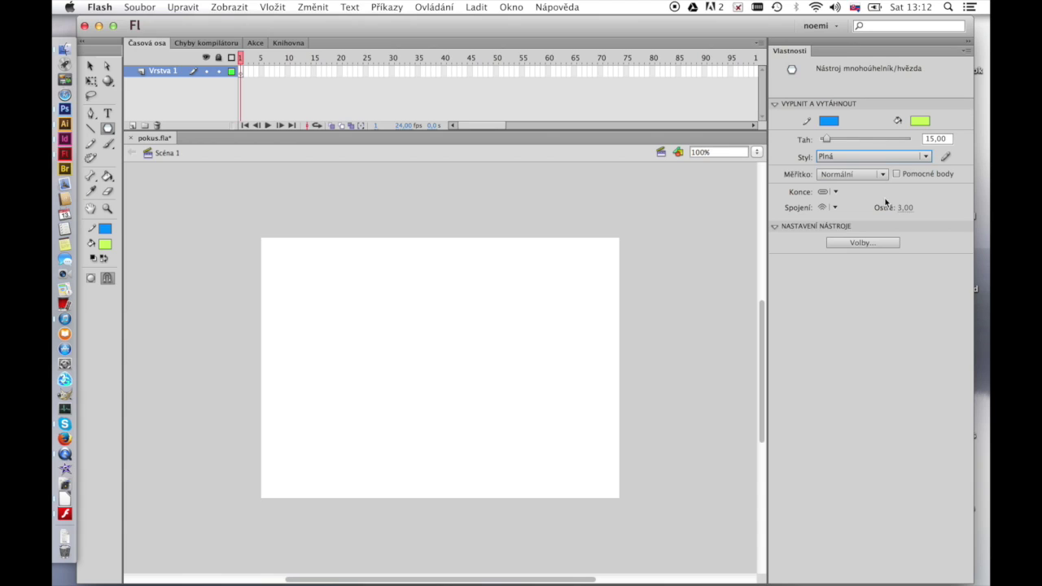
Configure the tool's options to draw a polygon (mnohoúhelník) with 5 sides.
{"action": "left_click", "coordinate": [874, 243]}
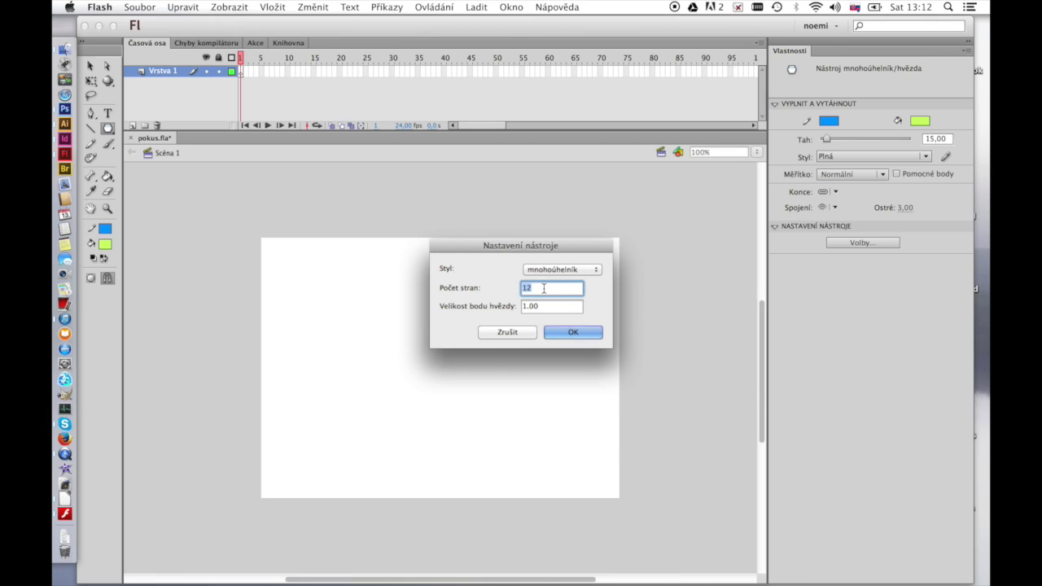
{"action": "left_click", "coordinate": [597, 270]}
{"action": "left_click", "coordinate": [578, 280]}
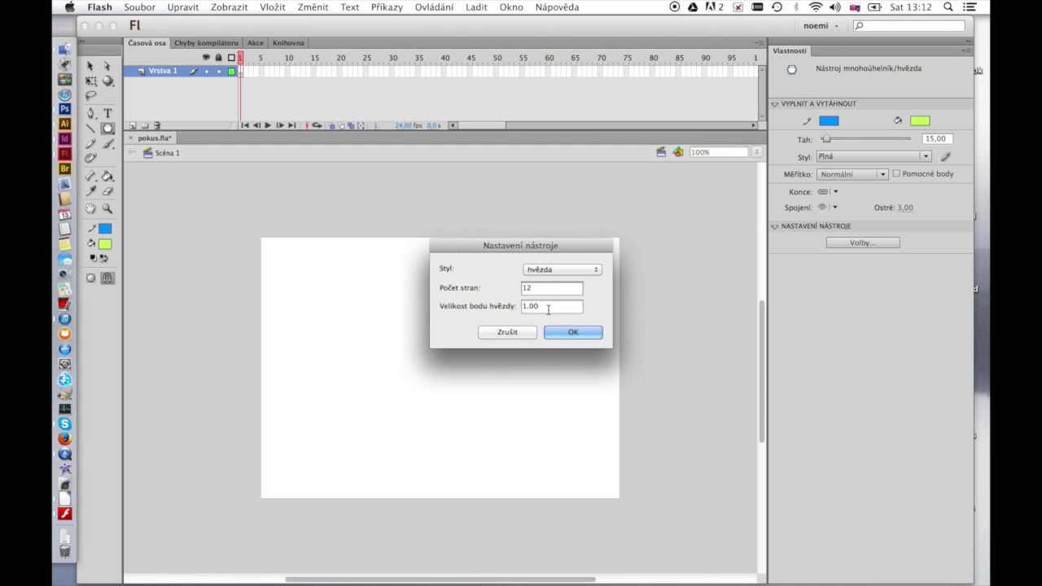
{"action": "left_click", "coordinate": [600, 272]}
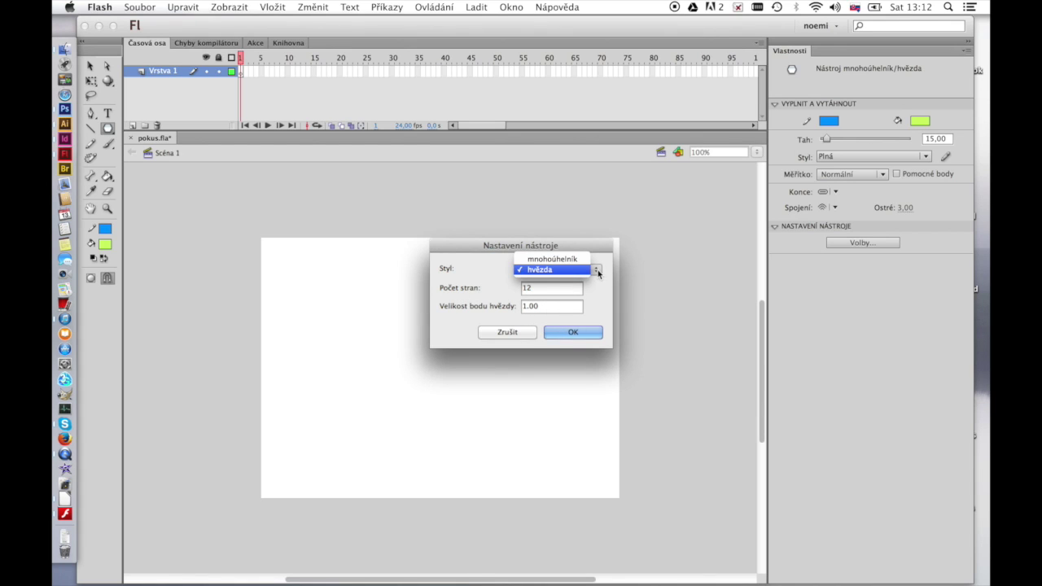
{"action": "left_click", "coordinate": [581, 260]}
{"action": "left_click_drag", "start_coordinate": [547, 289], "coordinate": [495, 289]}
{"action": "type", "text": "5"}
{"action": "left_click", "coordinate": [572, 333]}
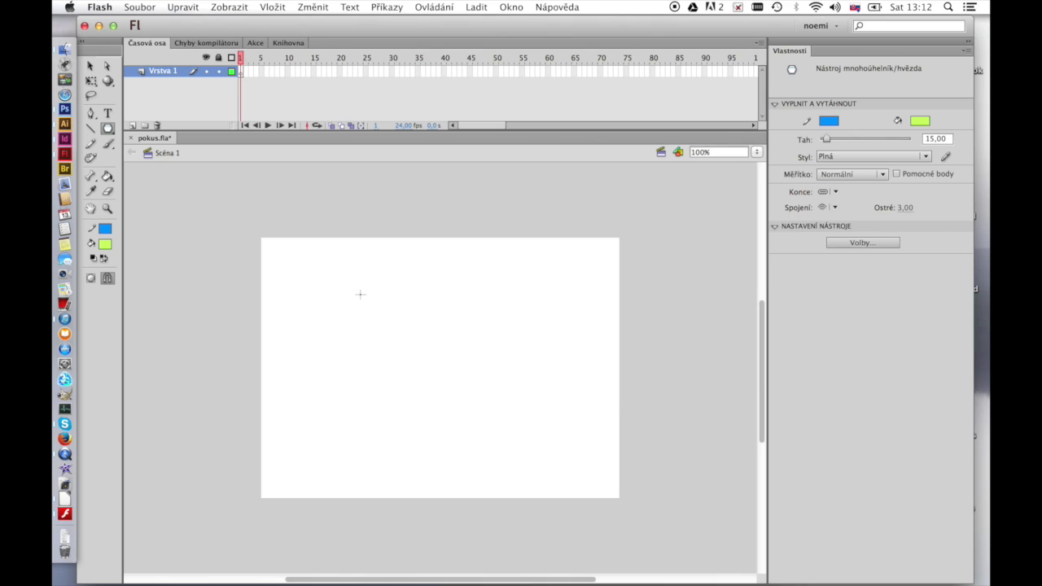
Draw a pentagon in the stage's upper-left area and move it with its outline down to the lower-left area.
{"action": "left_click_drag", "start_coordinate": [306, 270], "coordinate": [356, 316]}
{"action": "left_click", "coordinate": [91, 65]}
{"action": "double_click", "coordinate": [332, 228]}
{"action": "left_click_drag", "start_coordinate": [332, 229], "coordinate": [385, 373]}
{"action": "left_click", "coordinate": [467, 373]}
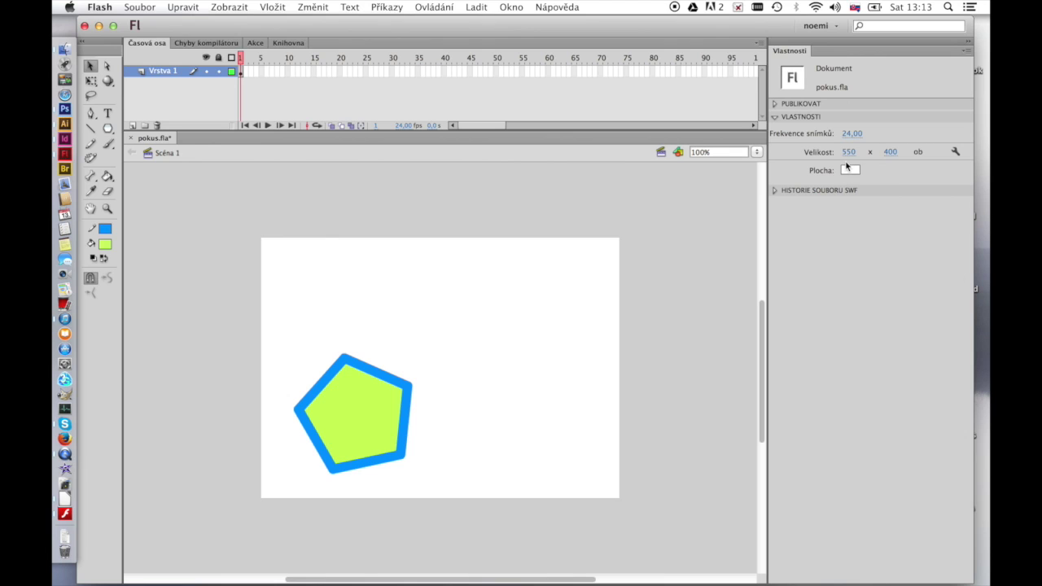
Configure the polygon/star tool to draw a star (hvězda) with 12 sides and a star point size of 2.
{"action": "left_click", "coordinate": [108, 128]}
{"action": "left_click", "coordinate": [888, 243]}
{"action": "left_click", "coordinate": [579, 271]}
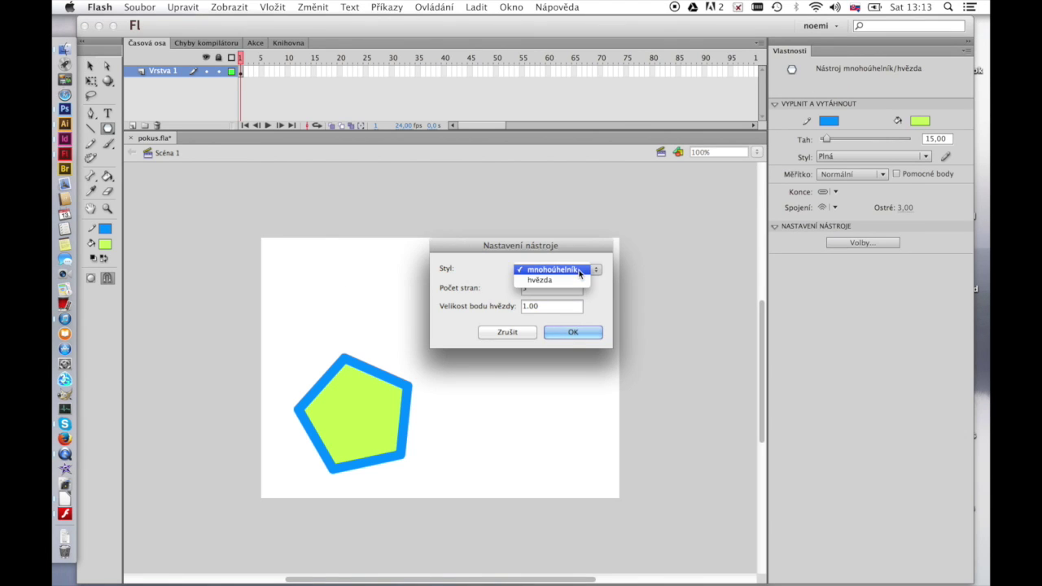
{"action": "left_click", "coordinate": [559, 279]}
{"action": "key", "text": "Tab"}
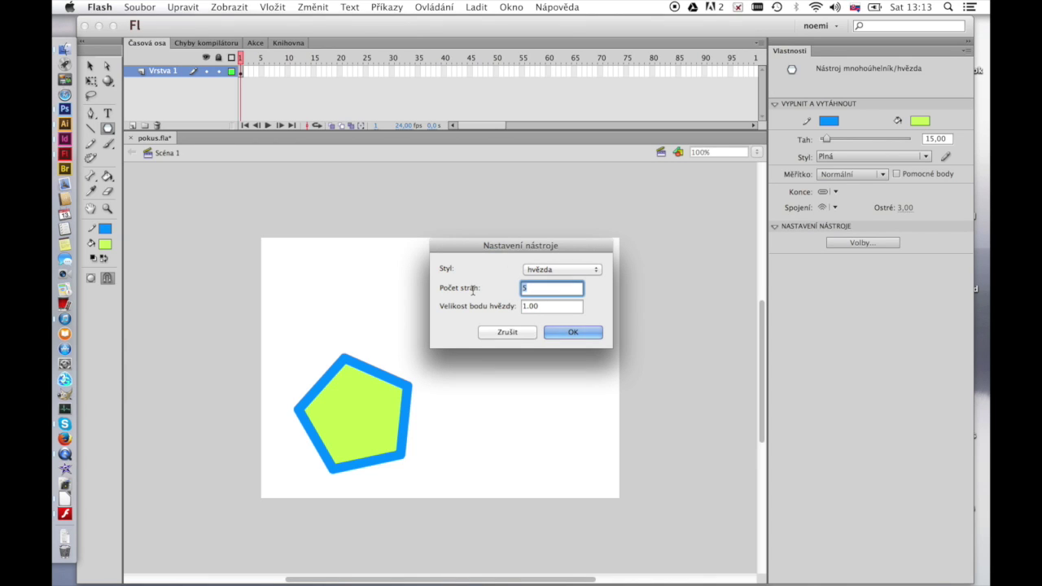
{"action": "type", "text": "12"}
{"action": "key", "text": "Tab"}
{"action": "type", "text": "2"}
{"action": "key", "text": "Return"}
Draw a shallow-pointed star in the middle of the stage and move it with its outline to the lower-right area.
{"action": "left_click_drag", "start_coordinate": [486, 285], "coordinate": [523, 330]}
{"action": "left_click", "coordinate": [90, 65]}
{"action": "left_click_drag", "start_coordinate": [401, 196], "coordinate": [589, 355]}
{"action": "left_click_drag", "start_coordinate": [538, 306], "coordinate": [597, 443]}
{"action": "left_click", "coordinate": [592, 352]}
Change the star point size in the polygon/star tool's options to 0.5.
{"action": "key", "text": "r"}
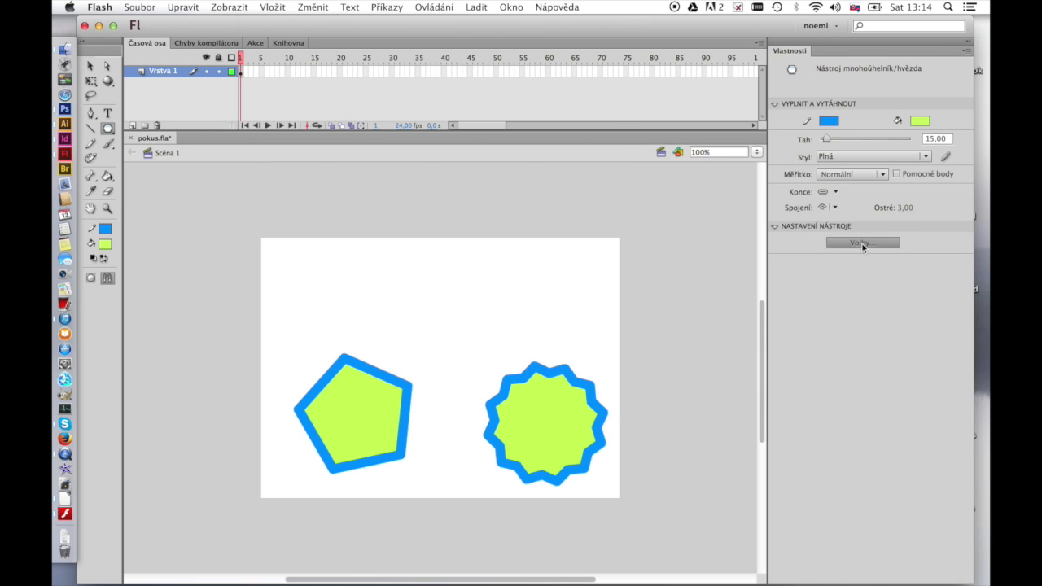
{"action": "left_click", "coordinate": [863, 243]}
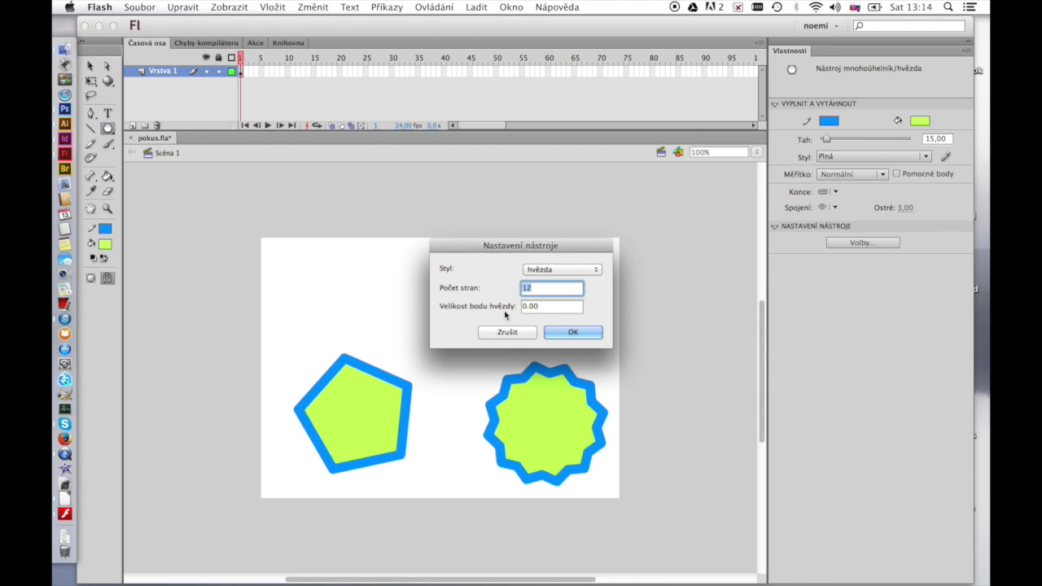
{"action": "left_click", "coordinate": [530, 306]}
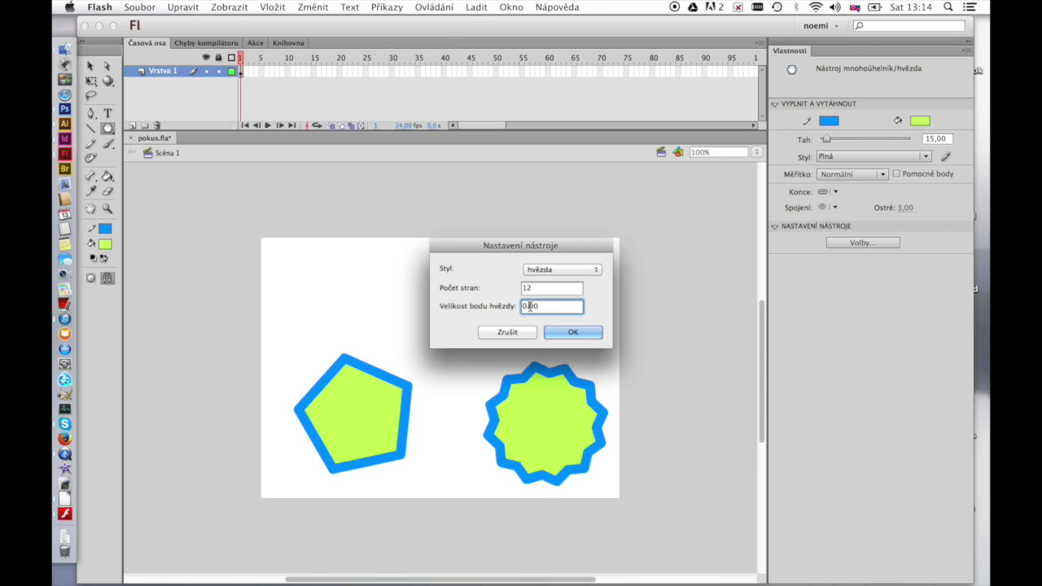
{"action": "double_click", "coordinate": [533, 306]}
{"action": "type", "text": "0.5"}
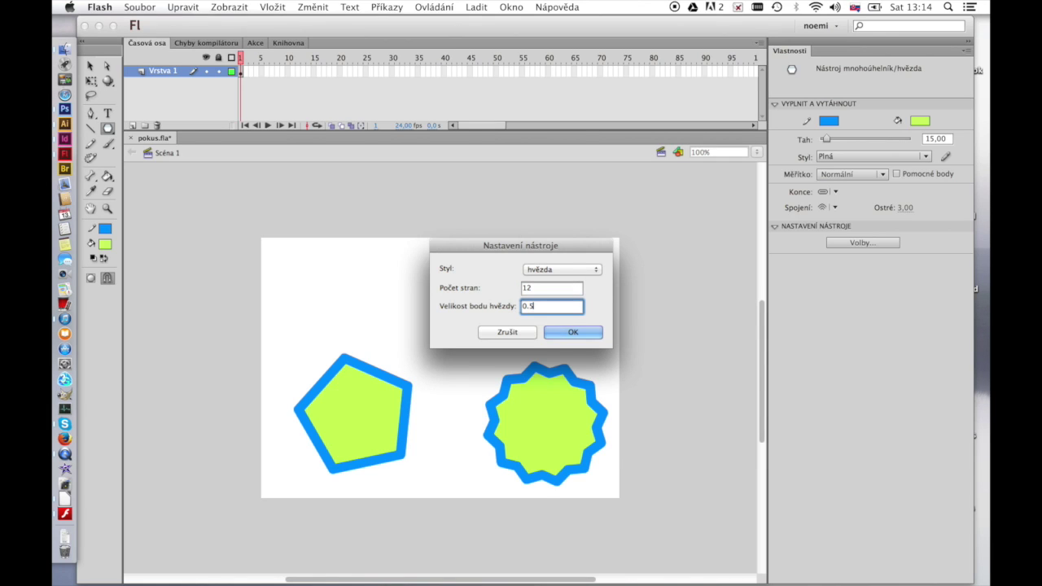
{"action": "left_click", "coordinate": [561, 332]}
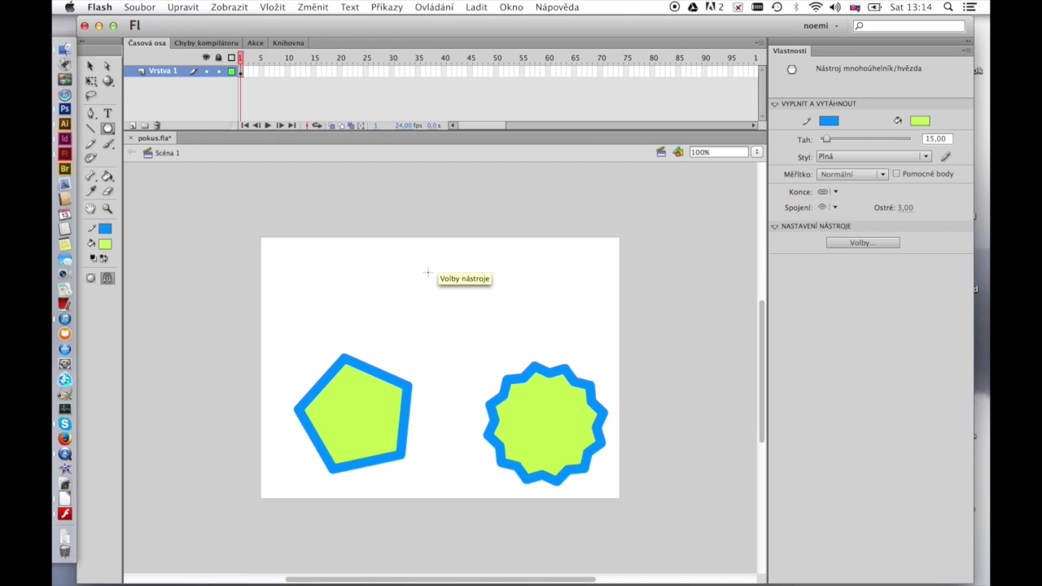
Draw a spiky 12-point star in the stage's upper middle and reduce its stroke to 6,05.
{"action": "left_click_drag", "start_coordinate": [427, 273], "coordinate": [477, 322]}
{"action": "left_click", "coordinate": [90, 65]}
{"action": "left_click_drag", "start_coordinate": [337, 179], "coordinate": [514, 349]}
{"action": "left_click_drag", "start_coordinate": [480, 289], "coordinate": [509, 325]}
{"action": "left_click_drag", "start_coordinate": [825, 152], "coordinate": [823, 153]}
{"action": "left_click", "coordinate": [558, 285]}
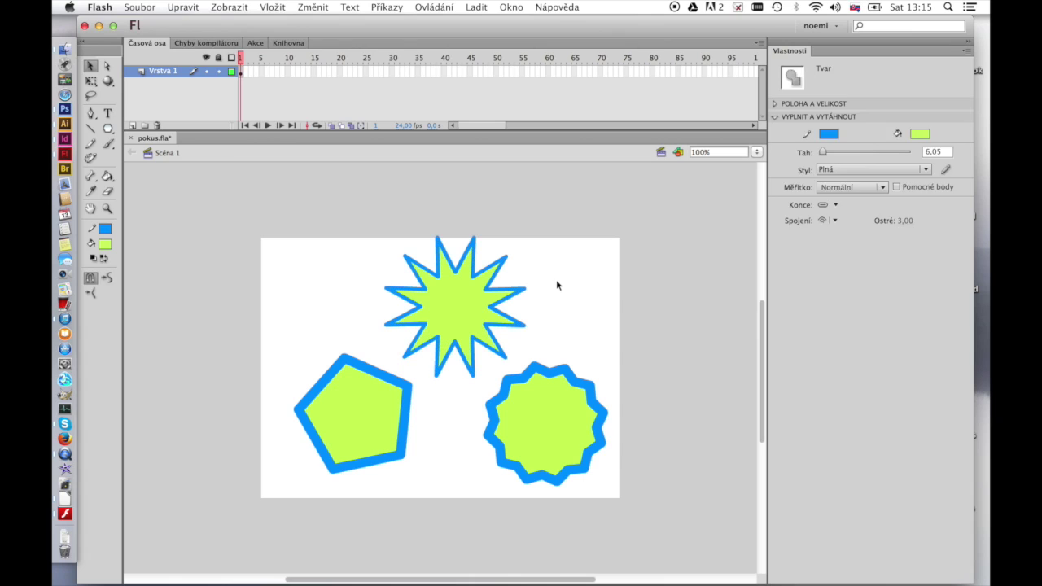
Select the pentagon and both stars and delete them from the stage.
{"action": "key", "text": "r"}
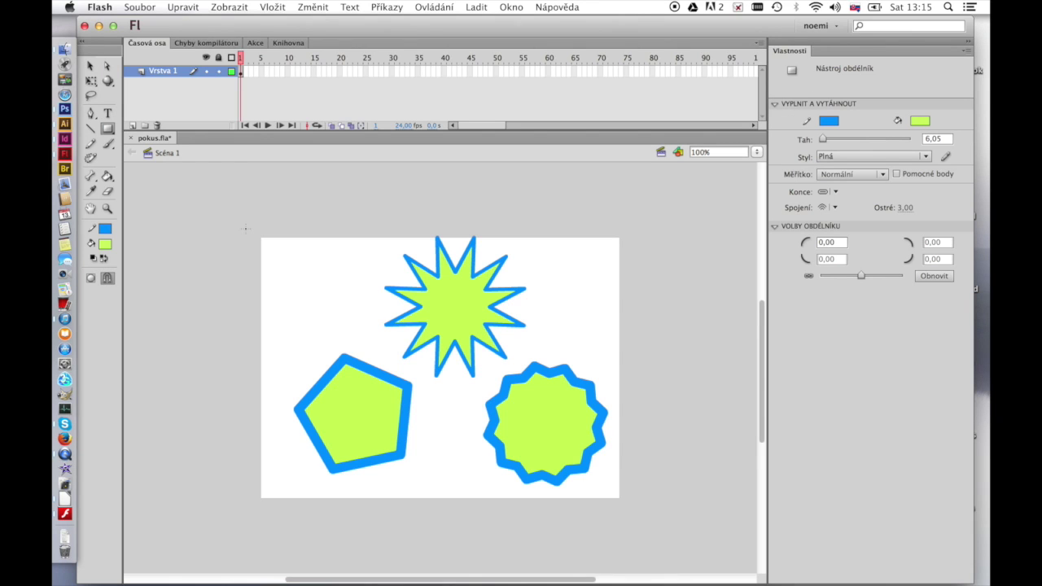
{"action": "key", "text": "v"}
{"action": "left_click_drag", "start_coordinate": [248, 227], "coordinate": [627, 485]}
{"action": "key", "text": "Delete"}
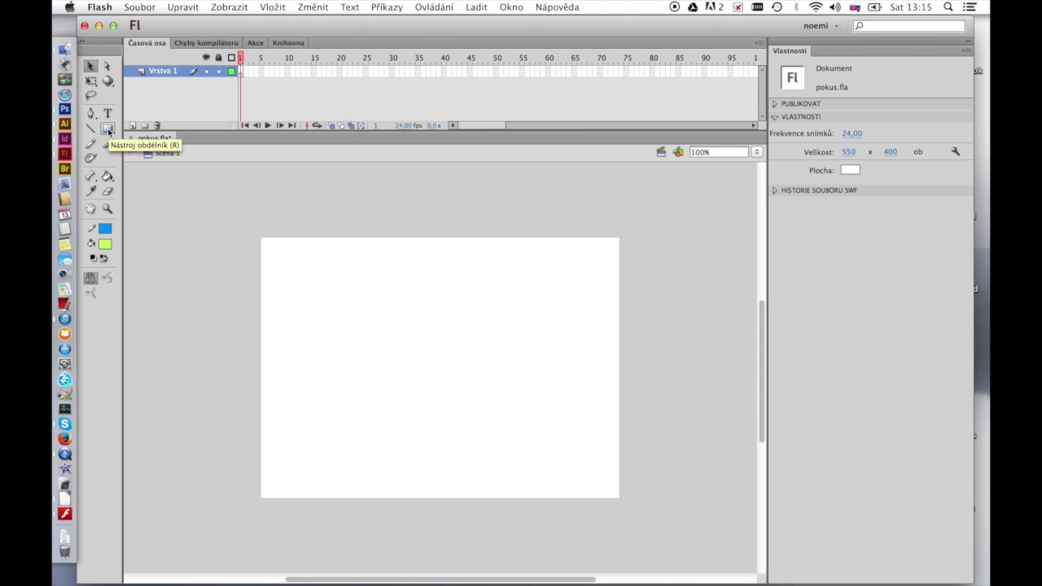
Turn on object drawing for the rectangle tool and draw three overlapping rectangles across the stage.
{"action": "left_click", "coordinate": [108, 130]}
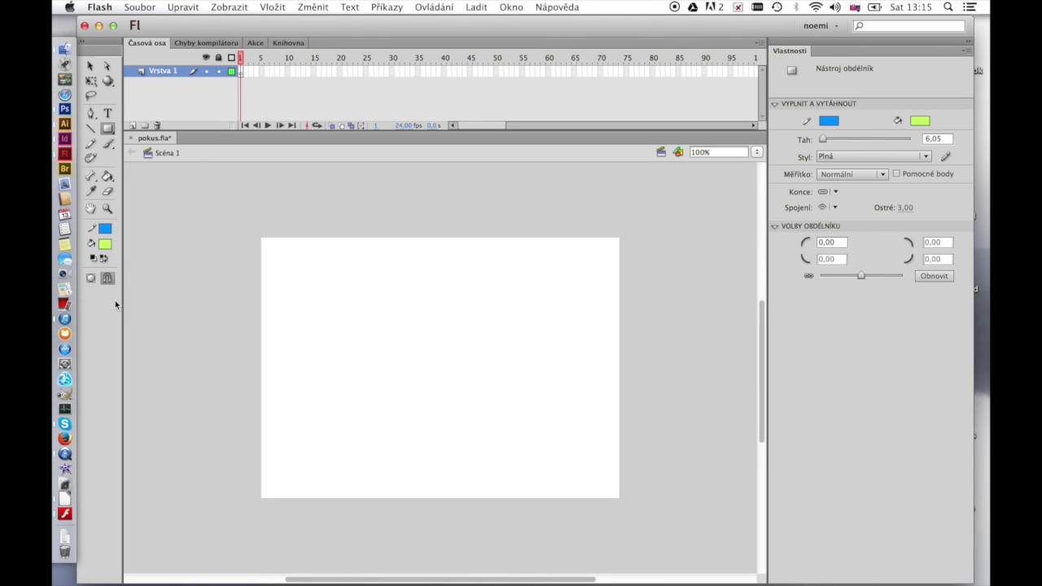
{"action": "left_click", "coordinate": [93, 280]}
{"action": "mouse_move", "coordinate": [286, 270]}
{"action": "left_mouse_down"}
{"action": "mouse_move", "coordinate": [410, 342]}
{"action": "mouse_move", "coordinate": [440, 389]}
{"action": "left_mouse_up"}
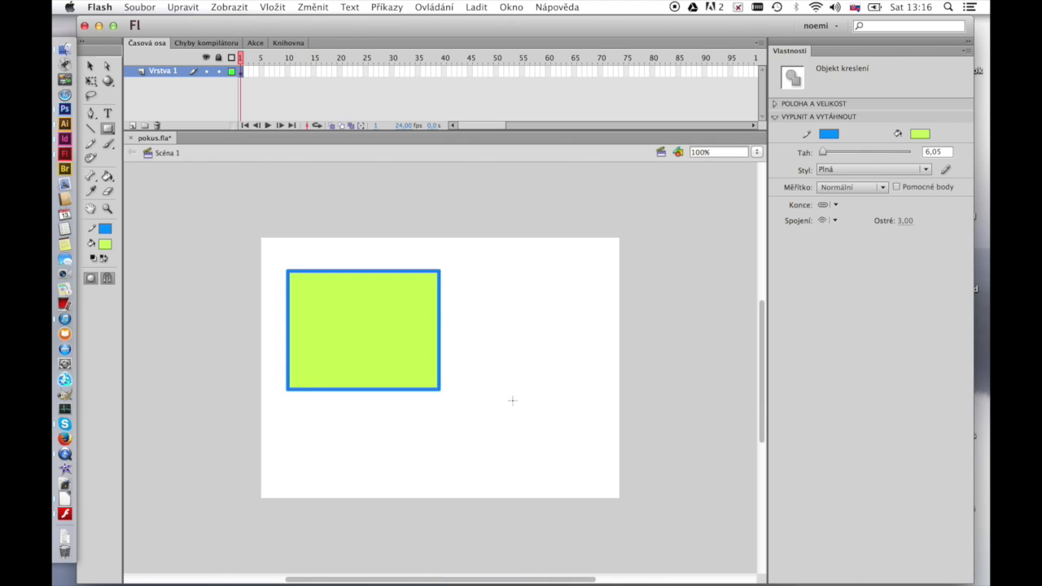
{"action": "left_click_drag", "start_coordinate": [509, 430], "coordinate": [379, 315]}
{"action": "left_click_drag", "start_coordinate": [447, 266], "coordinate": [578, 379]}
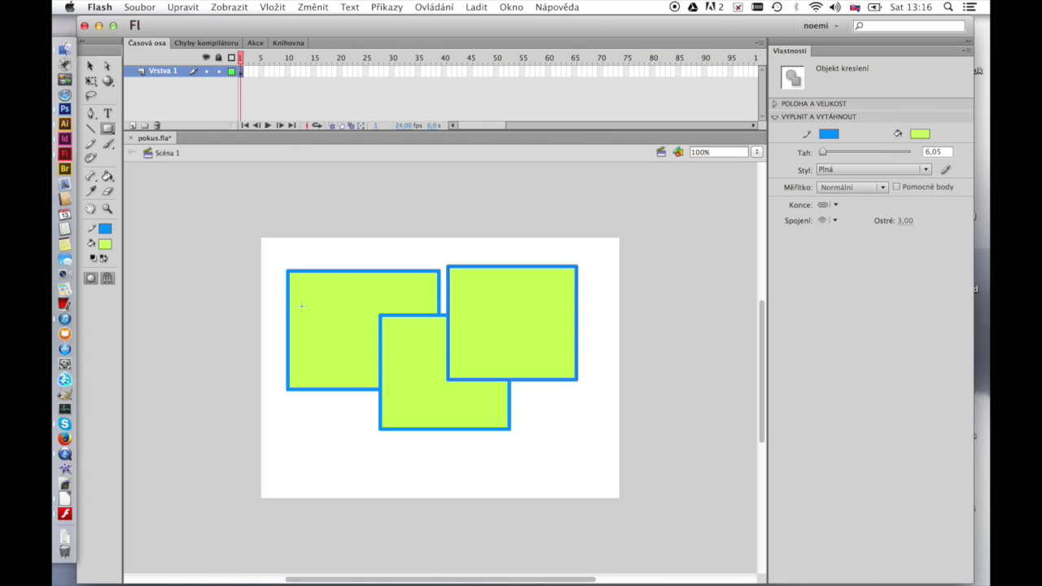
Move the three rectangles apart to the upper-left, upper-right and lower-left areas of the stage.
{"action": "left_click", "coordinate": [90, 65]}
{"action": "left_click_drag", "start_coordinate": [486, 318], "coordinate": [510, 314]}
{"action": "left_click_drag", "start_coordinate": [351, 337], "coordinate": [348, 432]}
{"action": "left_click_drag", "start_coordinate": [445, 387], "coordinate": [336, 377]}
{"action": "left_click_drag", "start_coordinate": [518, 363], "coordinate": [567, 335]}
{"action": "left_click_drag", "start_coordinate": [377, 361], "coordinate": [364, 301]}
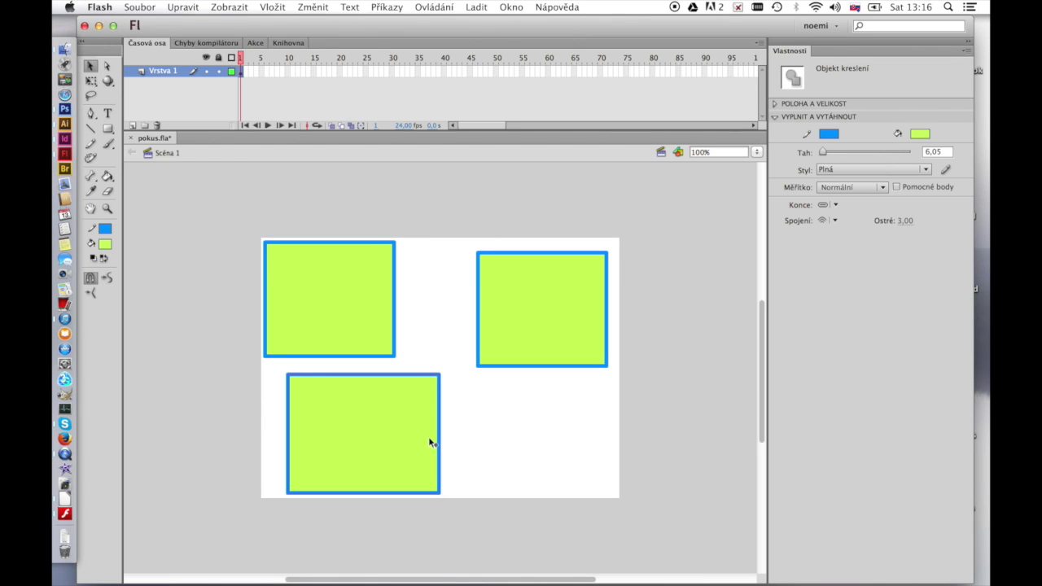
Break apart the lower rectangle into a plain shape and delete all three rectangles from the stage.
{"action": "left_click", "coordinate": [430, 442]}
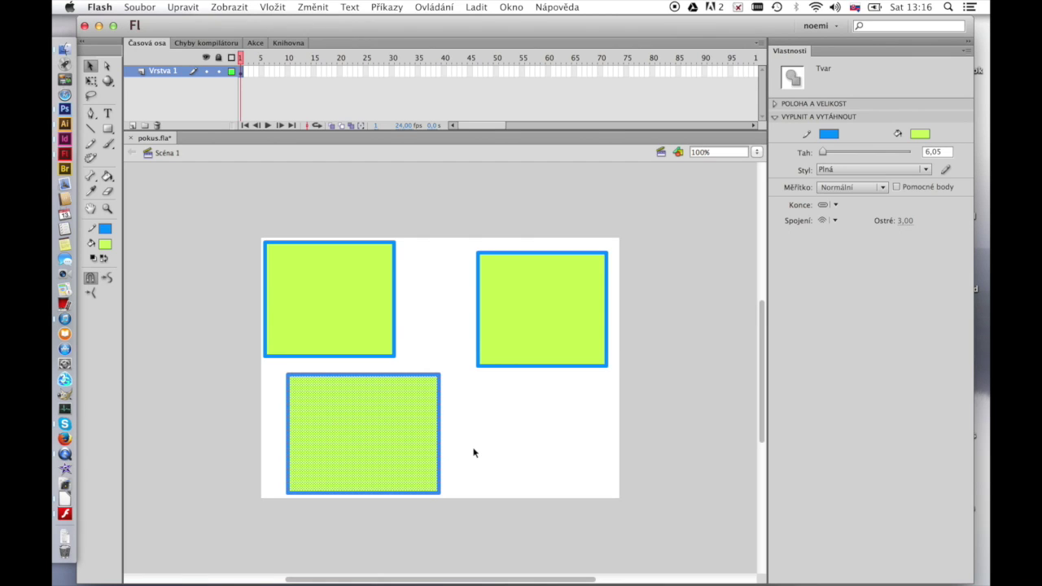
{"action": "left_click_drag", "start_coordinate": [245, 218], "coordinate": [640, 532]}
{"action": "key", "text": "Delete"}
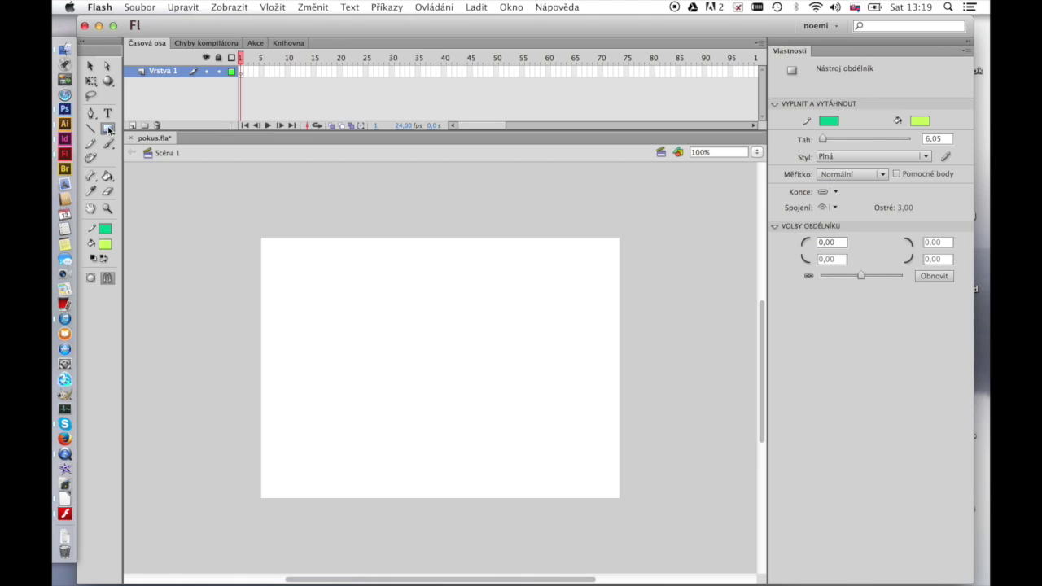
Draw a rectangle in the middle of the stage and increase its stroke to 26,45.
{"action": "left_click", "coordinate": [109, 129]}
{"action": "left_click", "coordinate": [150, 131]}
{"action": "mouse_move", "coordinate": [362, 299]}
{"action": "left_mouse_down"}
{"action": "mouse_move", "coordinate": [494, 390]}
{"action": "mouse_move", "coordinate": [543, 439]}
{"action": "mouse_move", "coordinate": [541, 454]}
{"action": "left_mouse_up"}
{"action": "key", "text": "super+a"}
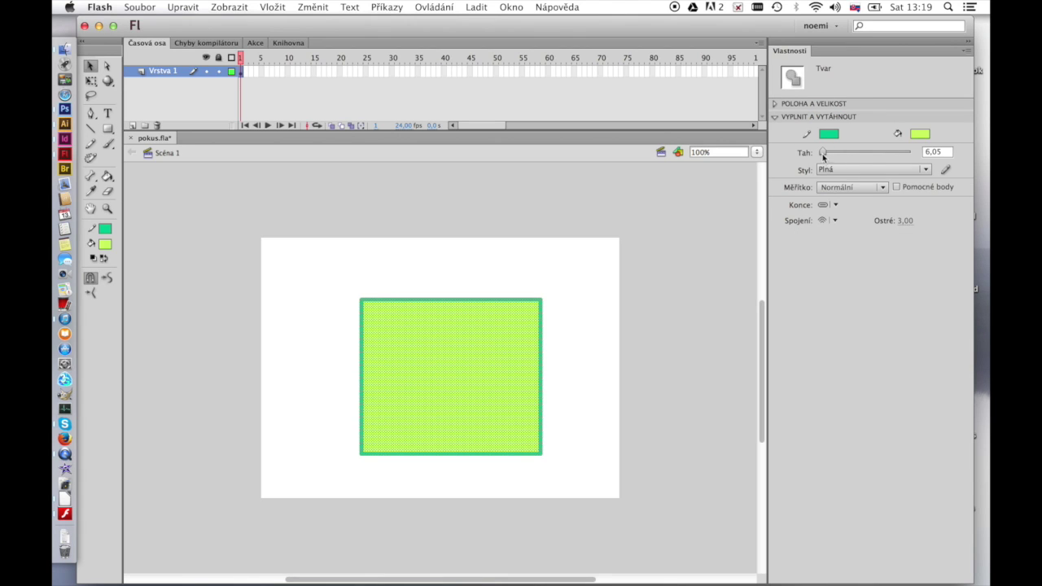
{"action": "left_click_drag", "start_coordinate": [823, 155], "coordinate": [831, 152]}
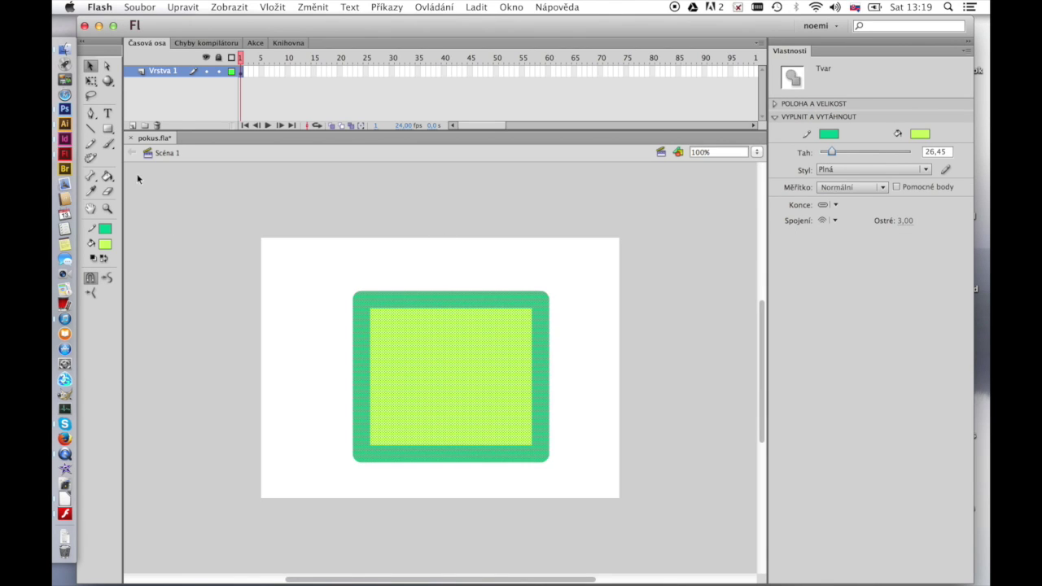
Fill the rectangle's interior with ochre brown using the Paint Bucket, and refill it with purple.
{"action": "left_click", "coordinate": [108, 176]}
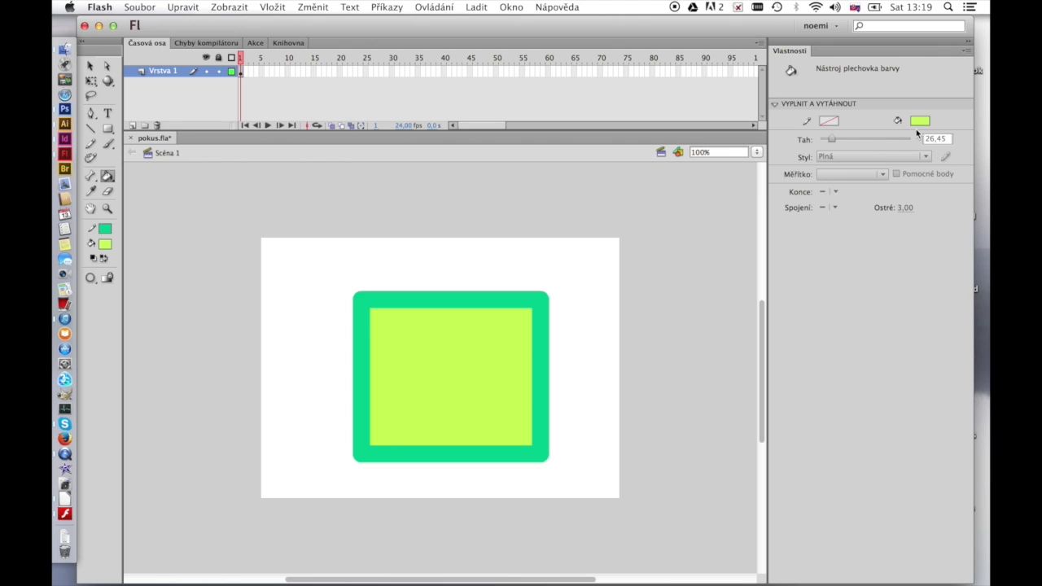
{"action": "left_click", "coordinate": [919, 121]}
{"action": "left_click", "coordinate": [908, 212]}
{"action": "left_click", "coordinate": [476, 345]}
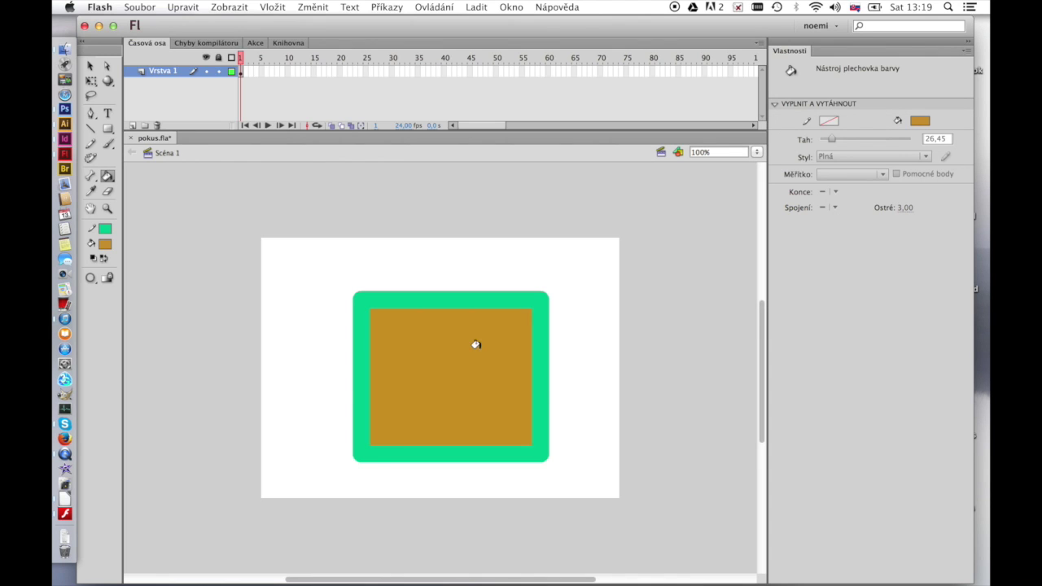
{"action": "left_click", "coordinate": [919, 121]}
{"action": "left_click", "coordinate": [892, 237]}
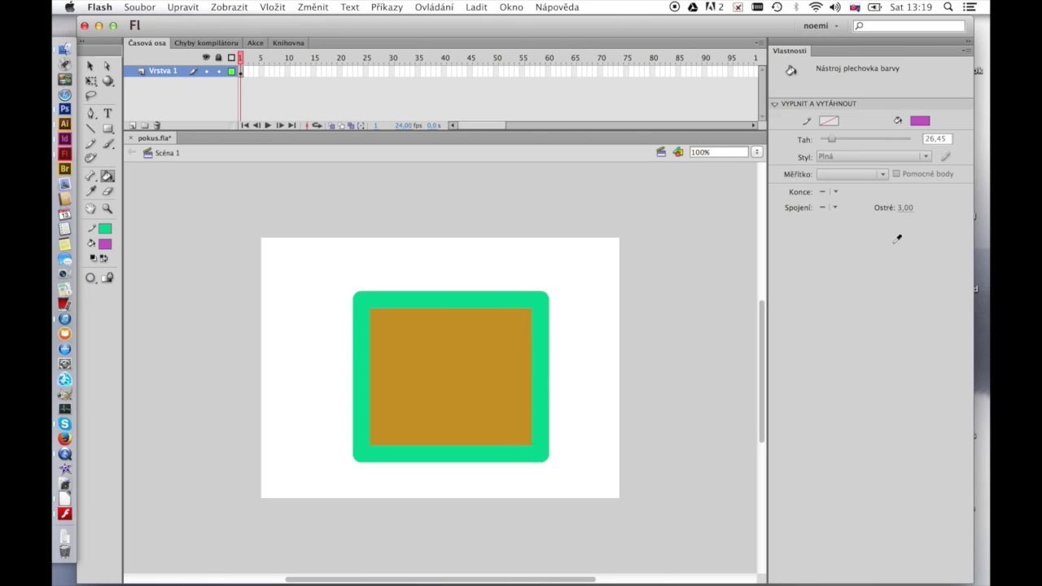
{"action": "left_click", "coordinate": [489, 365]}
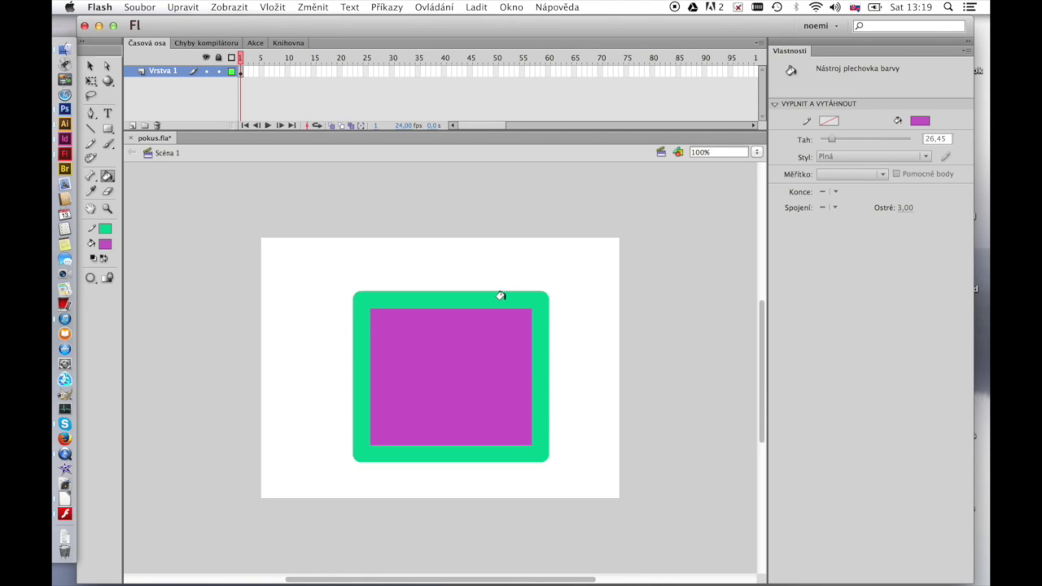
Recolour the rectangle's outline bright green with the Ink Bottle tool (Nástroj kalamář).
{"action": "left_click", "coordinate": [111, 181]}
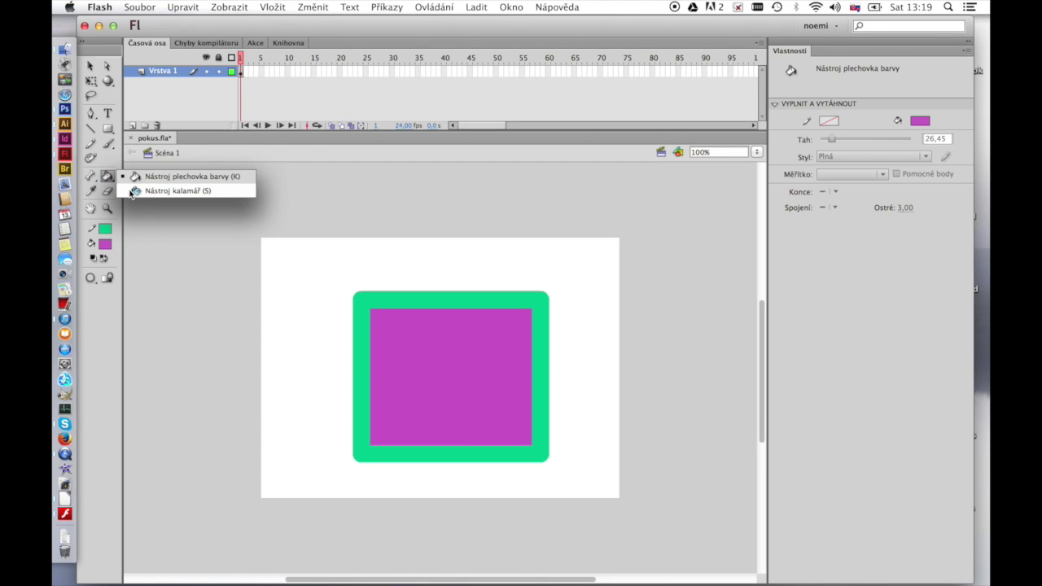
{"action": "left_click", "coordinate": [133, 191]}
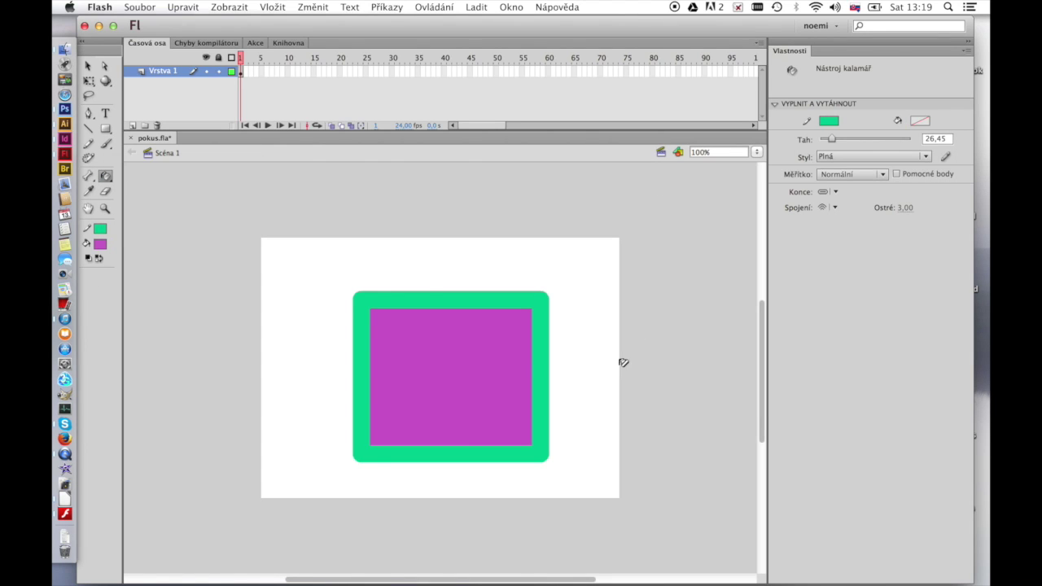
{"action": "left_click", "coordinate": [829, 120]}
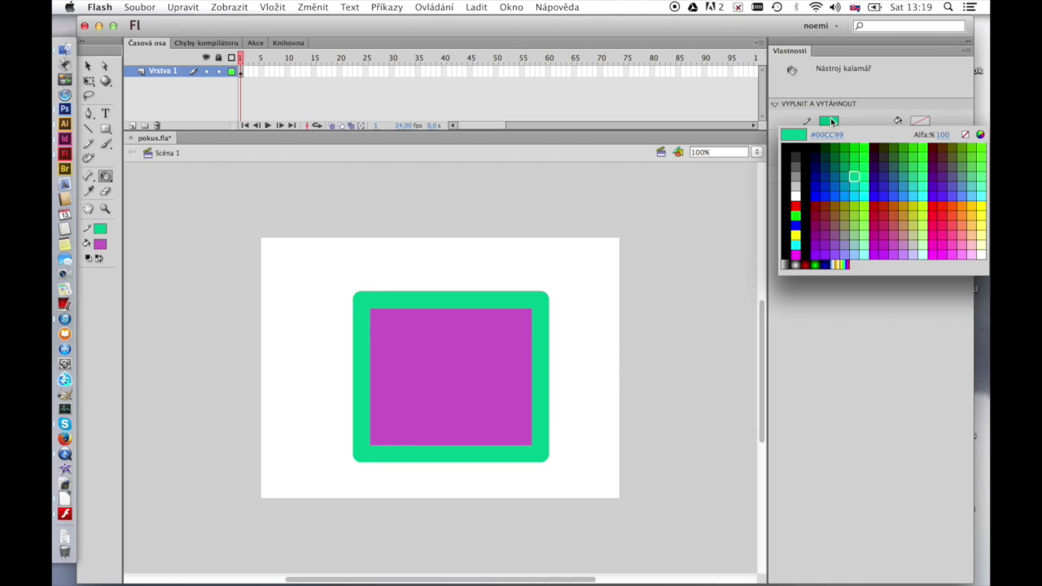
{"action": "left_click", "coordinate": [869, 202]}
{"action": "left_click", "coordinate": [464, 295]}
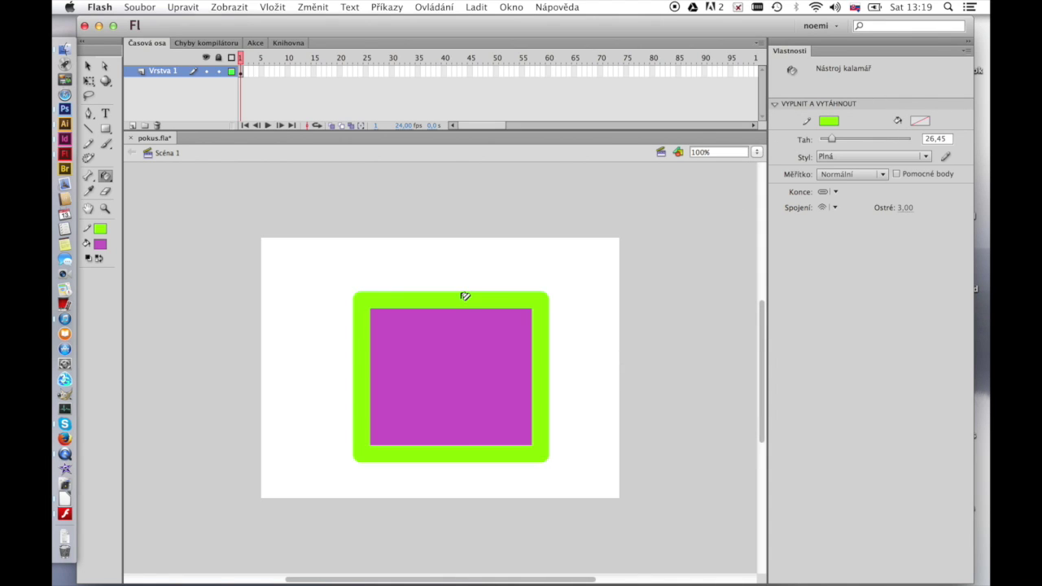
Sample the rectangle's purple fill and its green outline with the Eyedropper, and return to the Selection tool.
{"action": "left_click", "coordinate": [91, 191]}
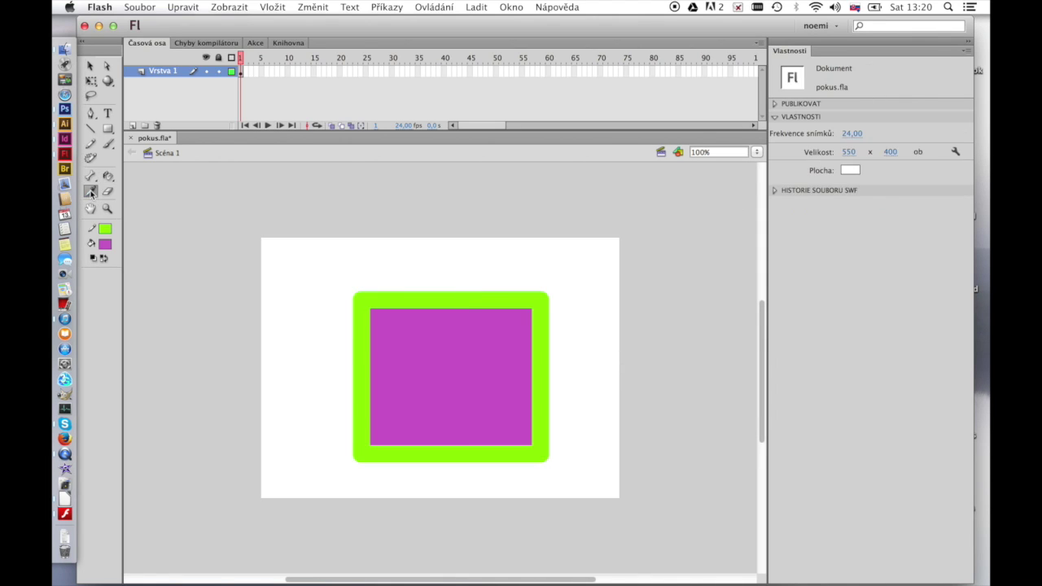
{"action": "left_click", "coordinate": [460, 338]}
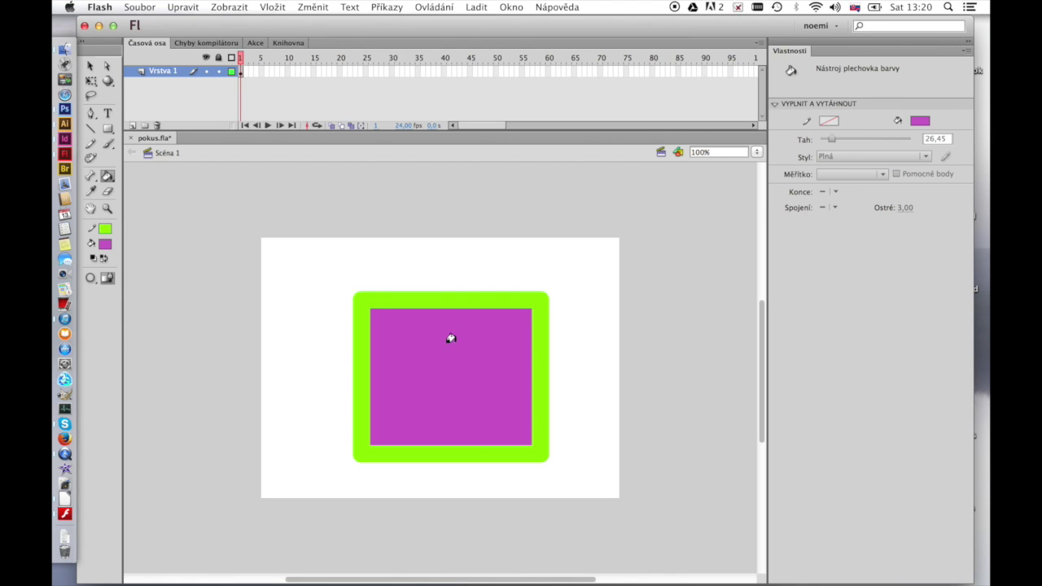
{"action": "left_click", "coordinate": [90, 192]}
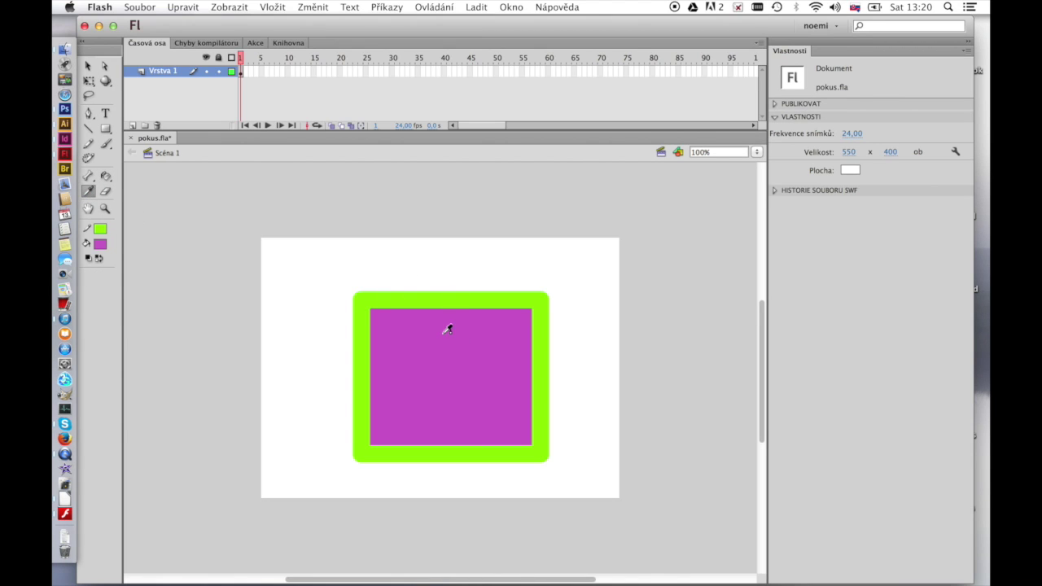
{"action": "left_click", "coordinate": [448, 332]}
{"action": "left_click", "coordinate": [91, 192]}
{"action": "left_click", "coordinate": [520, 300]}
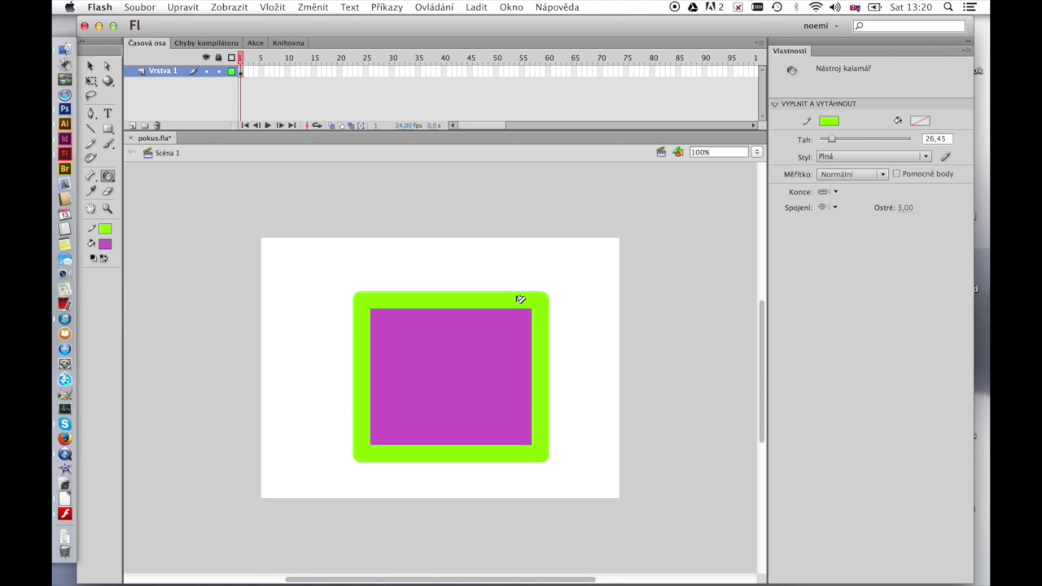
{"action": "key", "text": "v"}
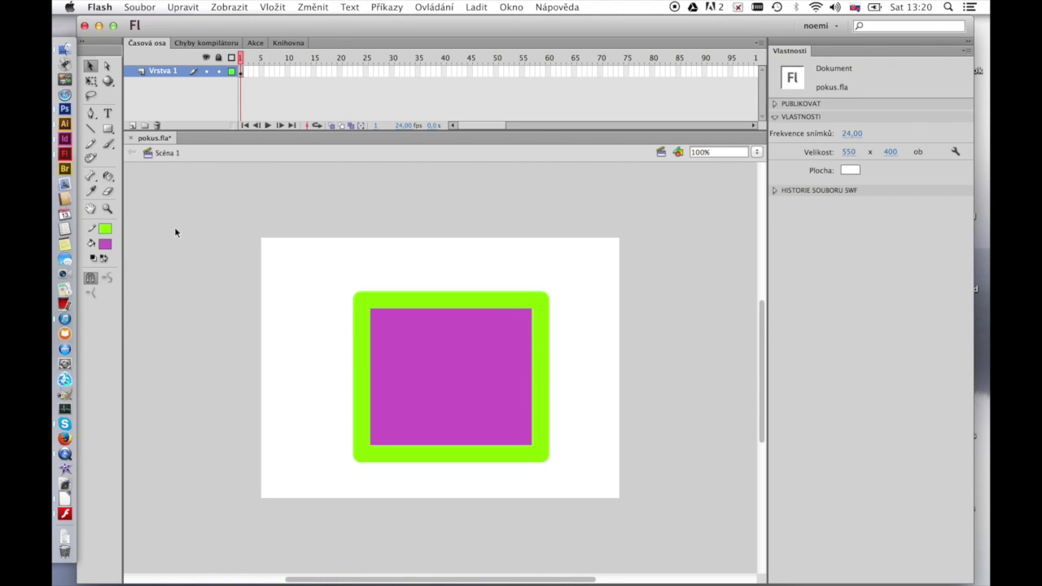
Activate the Eraser tool and choose its mode for erasing selected fills (Vymazat vybrané výplně).
{"action": "left_click", "coordinate": [107, 192]}
{"action": "left_click", "coordinate": [92, 279]}
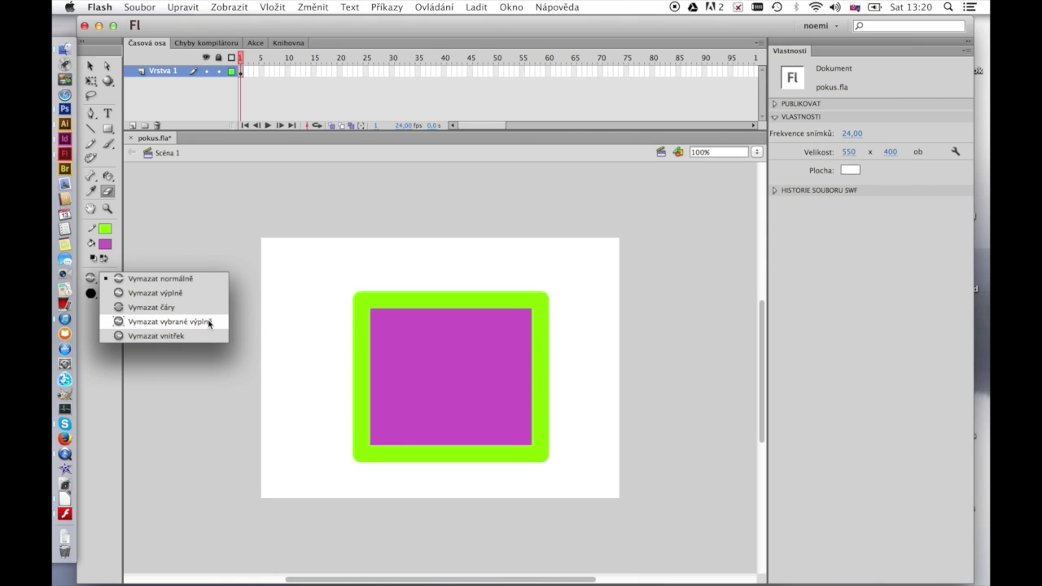
{"action": "left_click", "coordinate": [209, 322]}
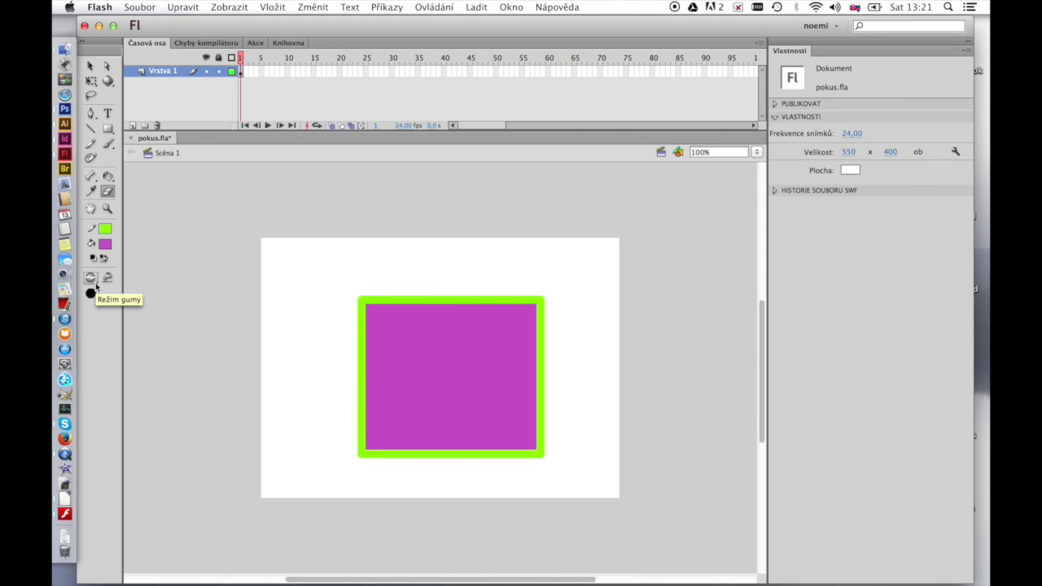
Set the Eraser to normal mode (Vymazat normálně) with a round tip and erase a curved band across the rectangle's upper-left corner.
{"action": "left_click", "coordinate": [95, 282]}
{"action": "left_click", "coordinate": [134, 279]}
{"action": "left_click", "coordinate": [90, 292]}
{"action": "left_click", "coordinate": [118, 322]}
{"action": "mouse_move", "coordinate": [409, 272]}
{"action": "left_mouse_down"}
{"action": "mouse_move", "coordinate": [406, 325]}
{"action": "mouse_move", "coordinate": [293, 356]}
{"action": "left_mouse_up"}
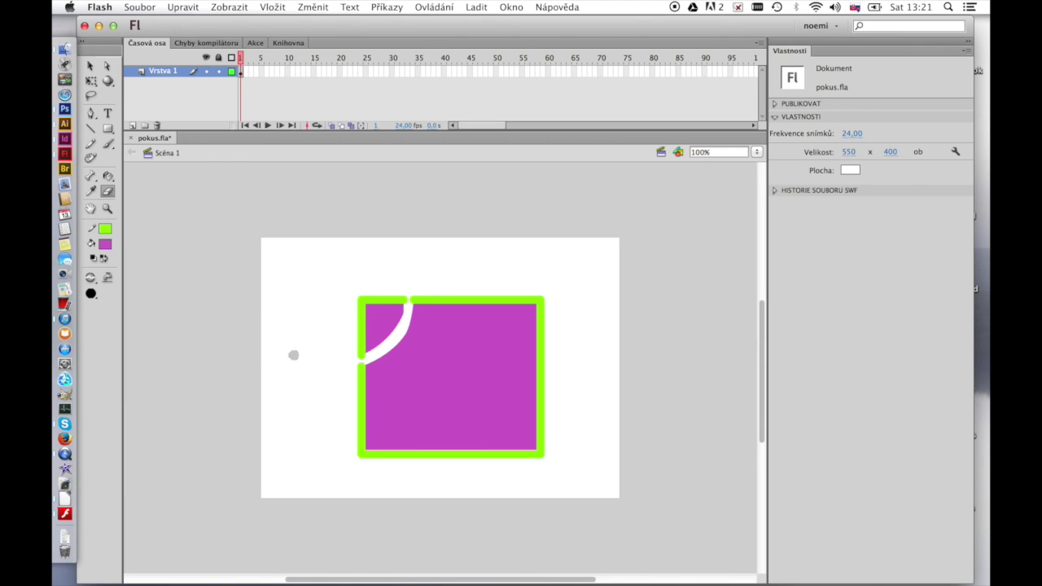
Set the Eraser to fills mode (Vymazat výplně) and erase a diagonal band of fill across the rectangle's lower-right corner.
{"action": "left_click", "coordinate": [94, 280]}
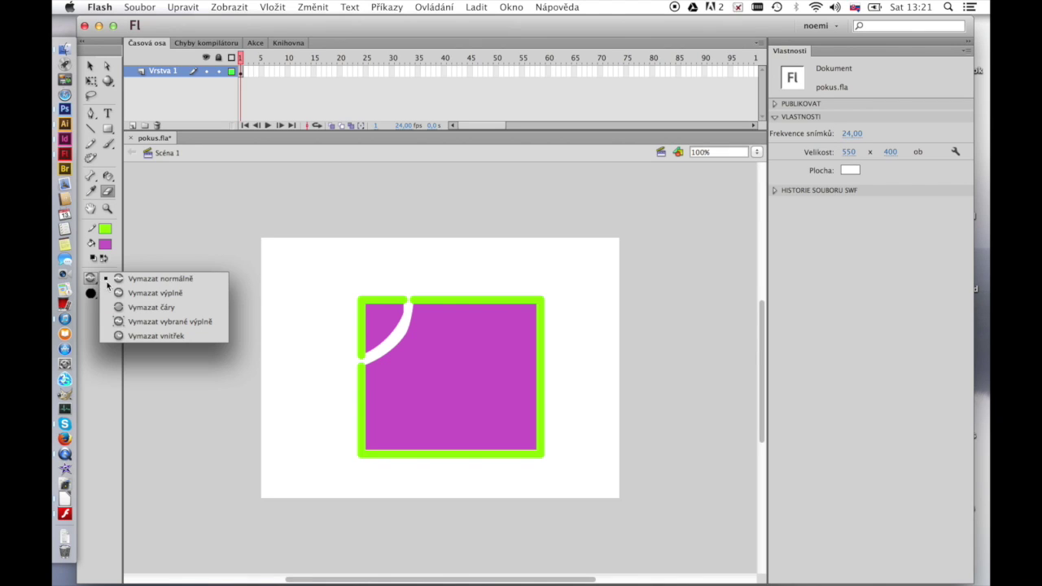
{"action": "left_click", "coordinate": [131, 292]}
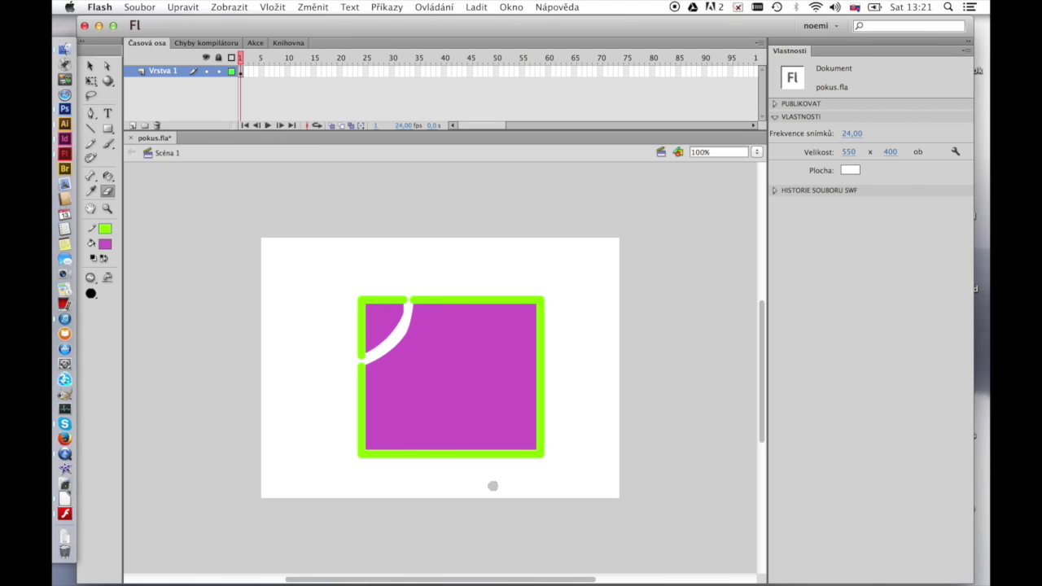
{"action": "mouse_move", "coordinate": [498, 469]}
{"action": "left_mouse_down"}
{"action": "mouse_move", "coordinate": [567, 381]}
{"action": "mouse_move", "coordinate": [498, 470]}
{"action": "mouse_move", "coordinate": [521, 422]}
{"action": "mouse_move", "coordinate": [529, 430]}
{"action": "mouse_move", "coordinate": [506, 497]}
{"action": "left_mouse_up"}
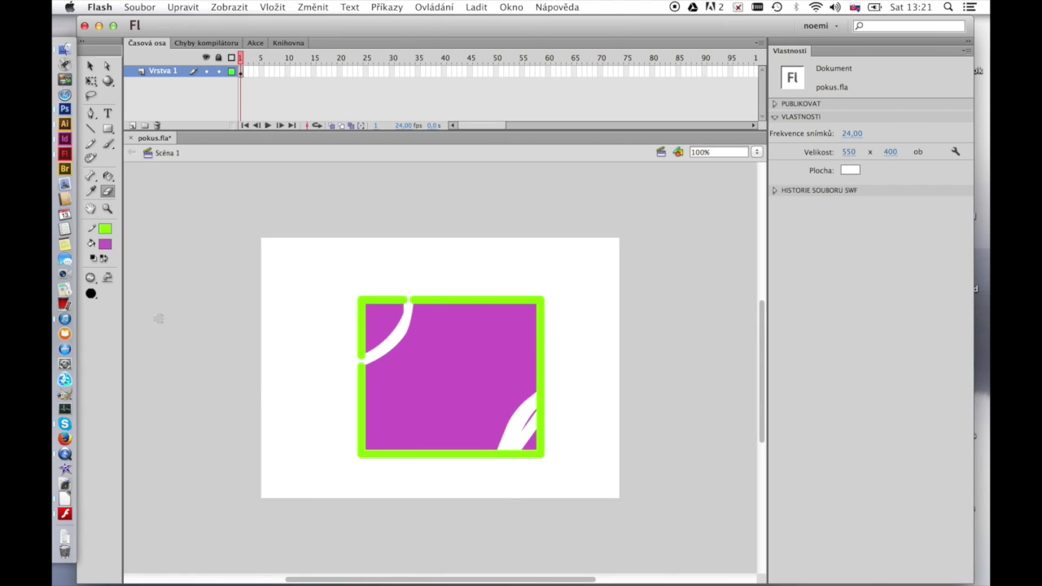
Set the Eraser to lines mode (Vymazat čáry) and erase gaps in the green outline around the rectangle's upper-right corner.
{"action": "left_click", "coordinate": [90, 279]}
{"action": "left_click", "coordinate": [138, 310]}
{"action": "mouse_move", "coordinate": [468, 299]}
{"action": "left_mouse_down"}
{"action": "mouse_move", "coordinate": [557, 332]}
{"action": "mouse_move", "coordinate": [504, 283]}
{"action": "mouse_move", "coordinate": [574, 322]}
{"action": "left_mouse_up"}
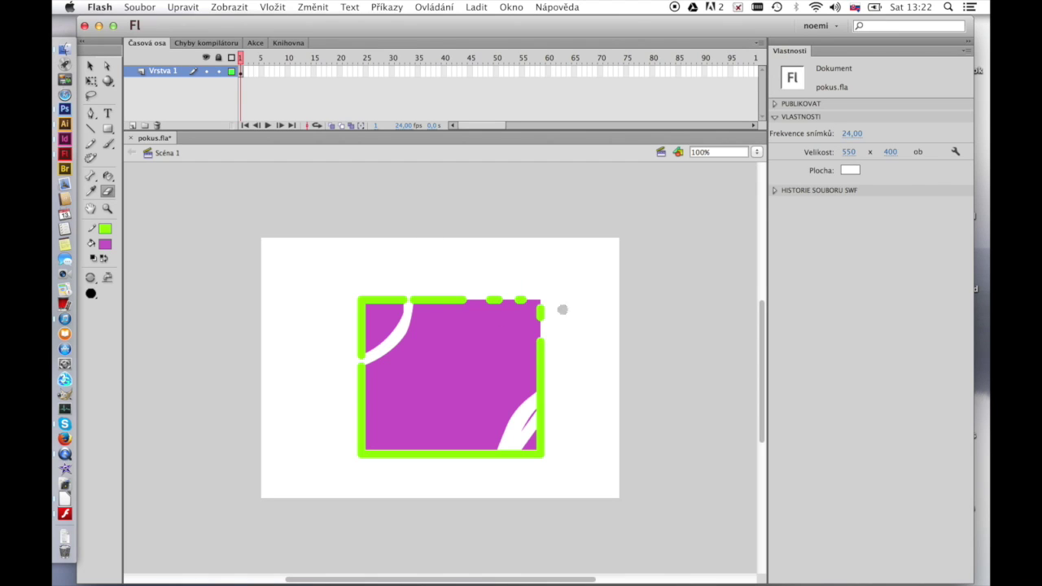
Select the detached purple fill in the rectangle's upper-left corner and erase crossing bands through it with the Eraser.
{"action": "left_click", "coordinate": [91, 278]}
{"action": "mouse_move", "coordinate": [379, 322]}
{"action": "left_mouse_down"}
{"action": "mouse_move", "coordinate": [362, 354]}
{"action": "mouse_move", "coordinate": [328, 349]}
{"action": "mouse_move", "coordinate": [411, 326]}
{"action": "mouse_move", "coordinate": [423, 423]}
{"action": "mouse_move", "coordinate": [371, 469]}
{"action": "left_mouse_up"}
{"action": "left_click", "coordinate": [91, 65]}
{"action": "left_click", "coordinate": [390, 325]}
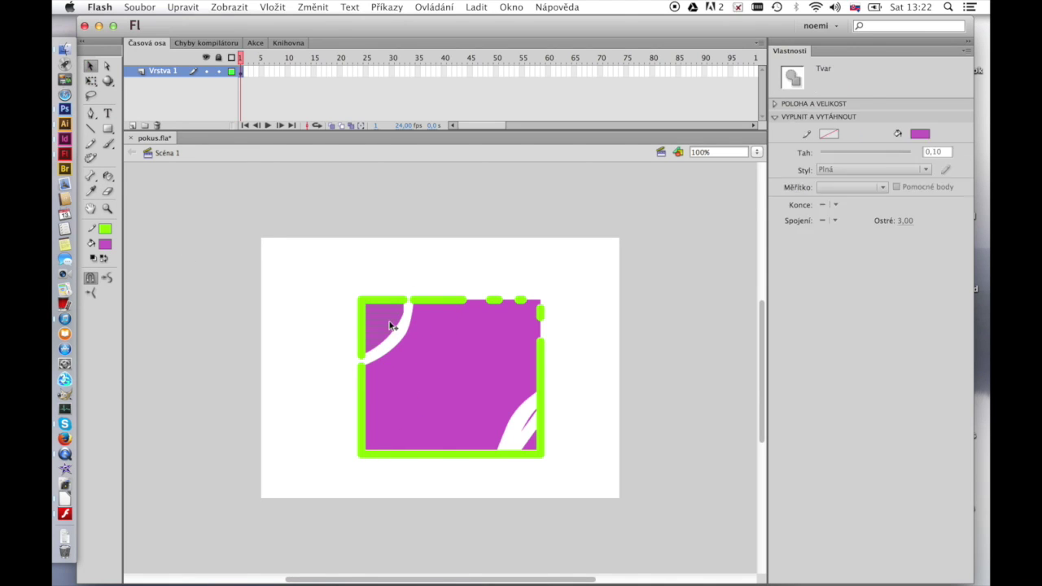
{"action": "left_click", "coordinate": [108, 191]}
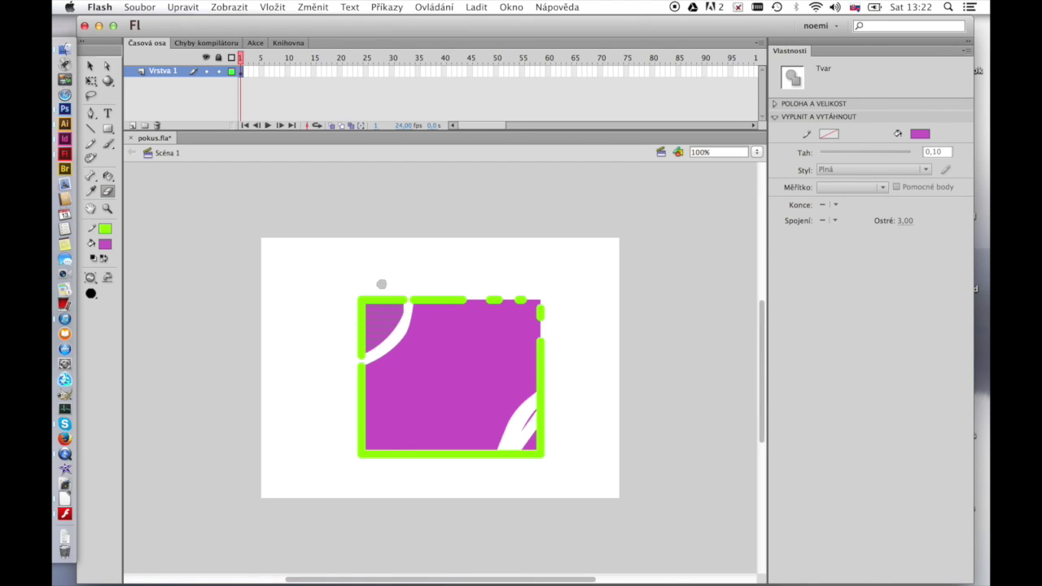
{"action": "left_click_drag", "start_coordinate": [381, 295], "coordinate": [379, 357]}
{"action": "mouse_move", "coordinate": [358, 319]}
{"action": "left_mouse_down"}
{"action": "mouse_move", "coordinate": [411, 319]}
{"action": "mouse_move", "coordinate": [389, 326]}
{"action": "left_mouse_up"}
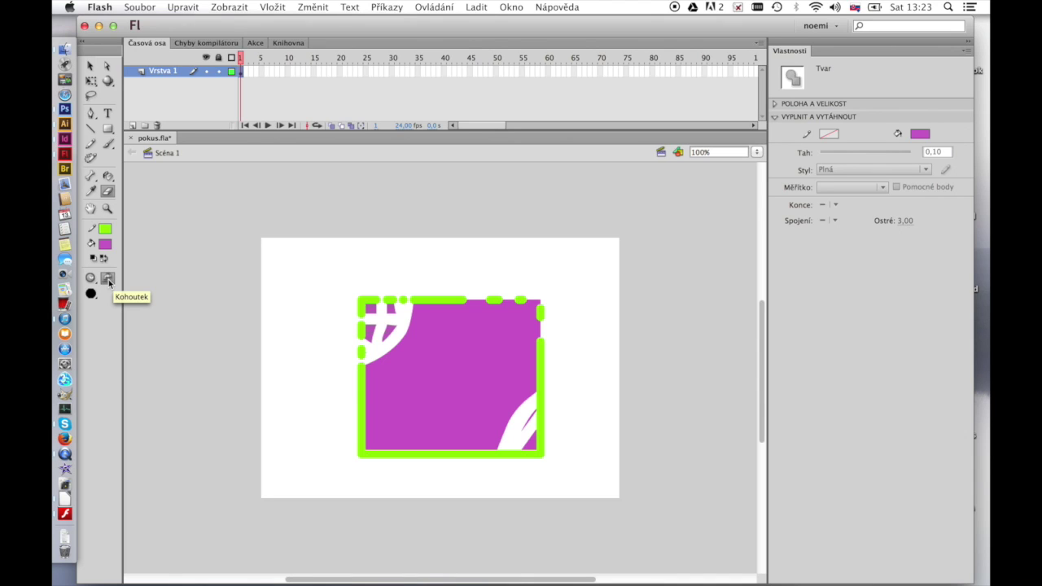
Use the Eraser's Faucet option (Kohoutek) to remove the large purple fill, the lower-left outline segment and an upper outline segment.
{"action": "left_click", "coordinate": [108, 281]}
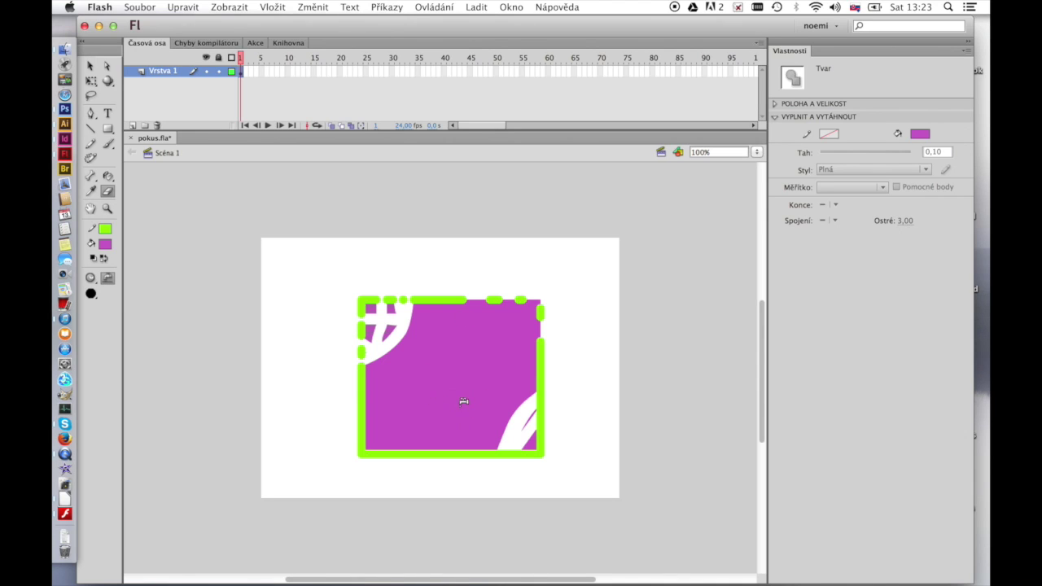
{"action": "left_click", "coordinate": [488, 371]}
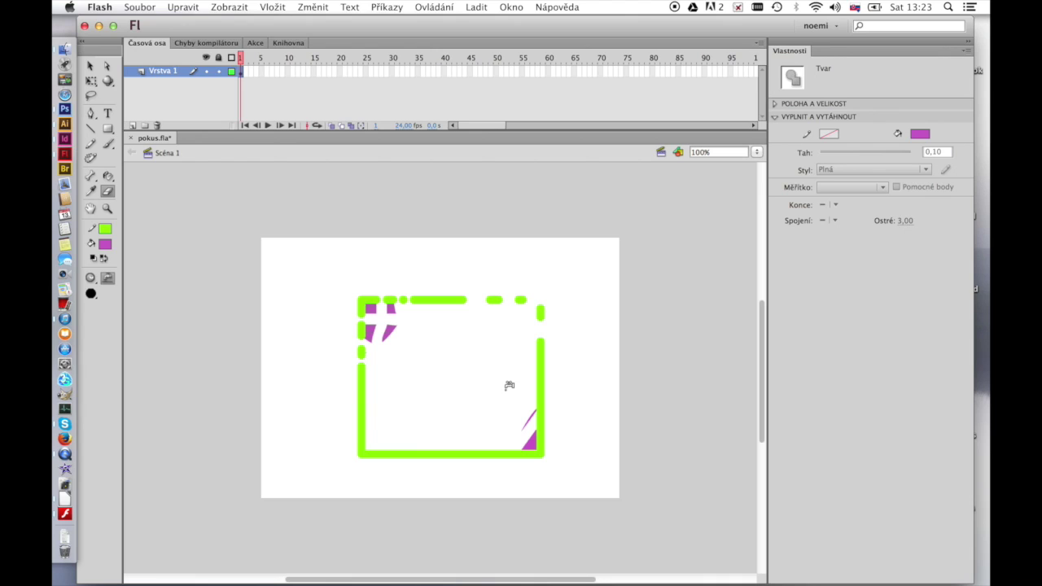
{"action": "left_click", "coordinate": [365, 394]}
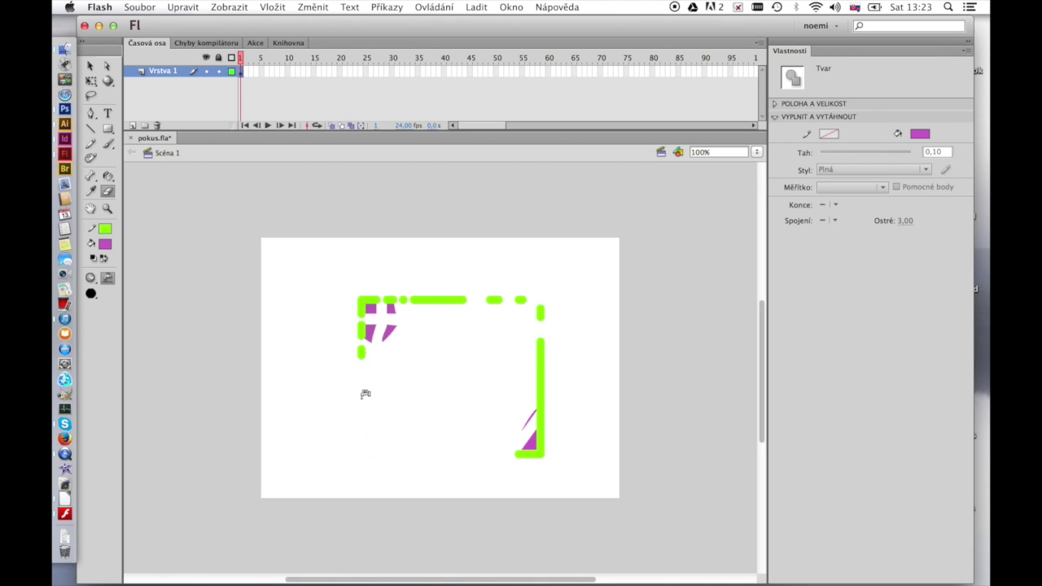
{"action": "left_click", "coordinate": [450, 295]}
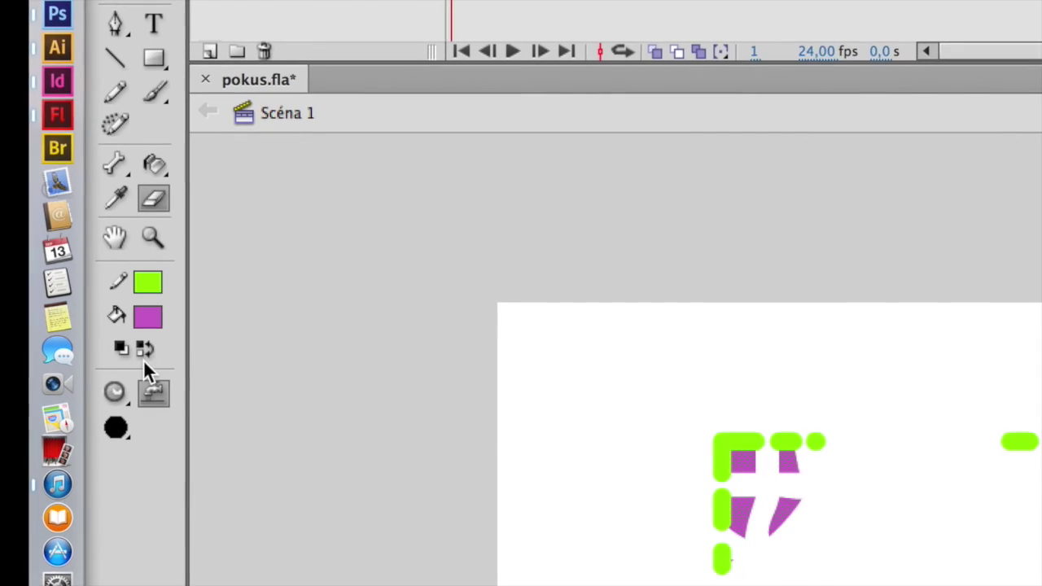
Swap the stroke and fill colours, and reset them to the default black stroke and white fill.
{"action": "left_click", "coordinate": [144, 350]}
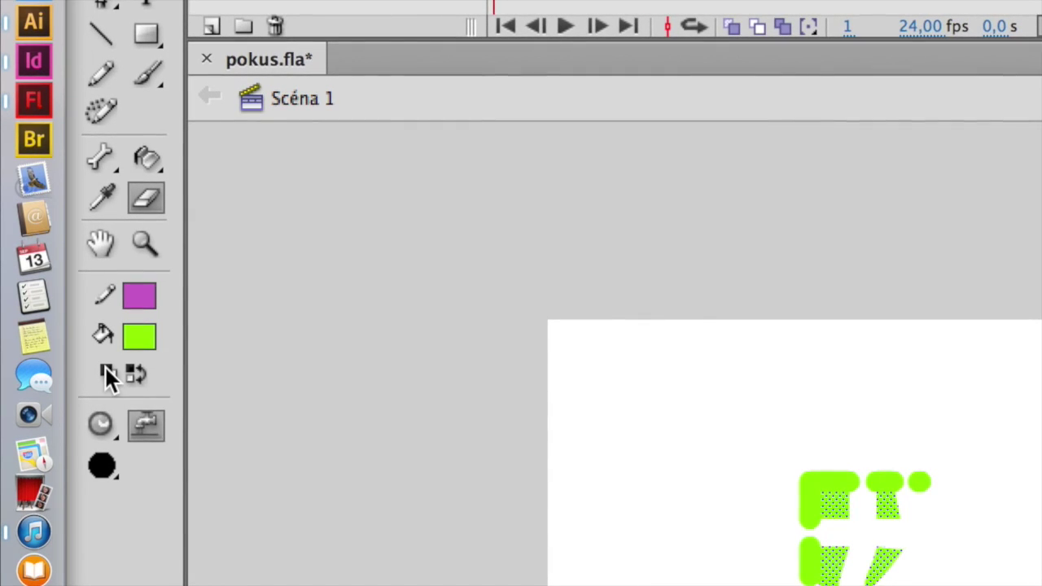
{"action": "left_click", "coordinate": [106, 373]}
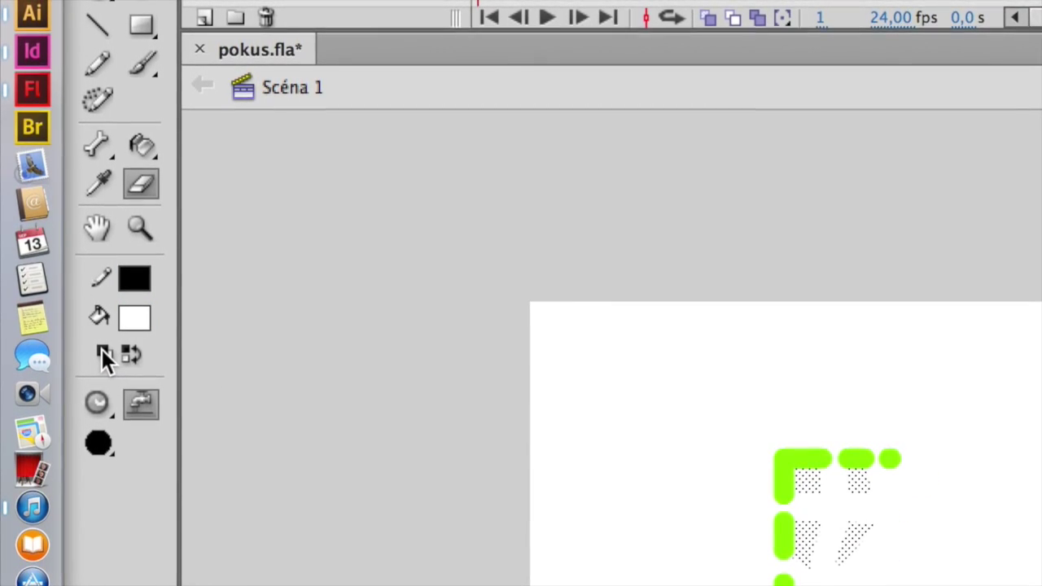